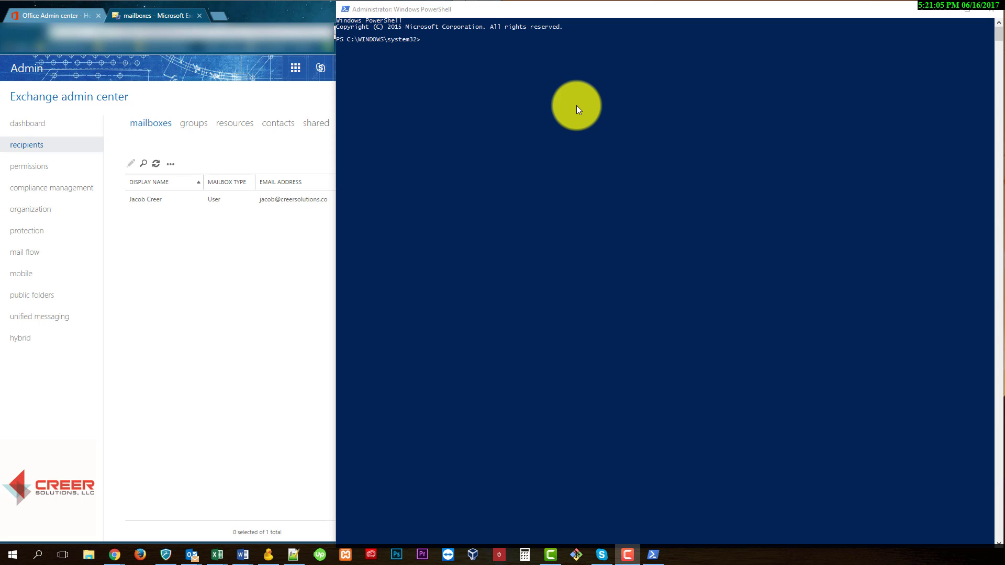
Step: Open the listed user mailbox's extended general settings and set custom attribute 1 to Custom1
double_click(156, 197)
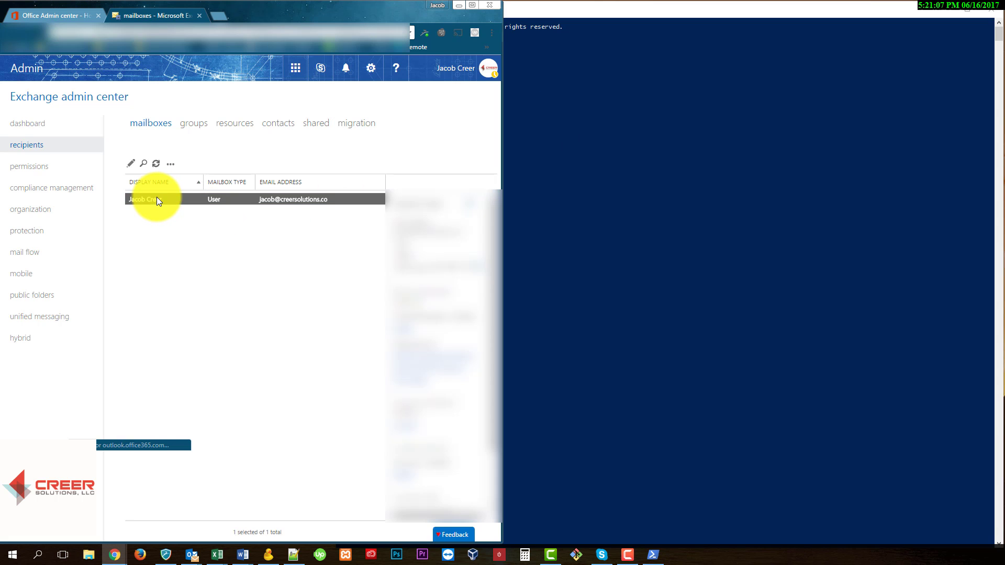
drag(243, 136, 309, 146)
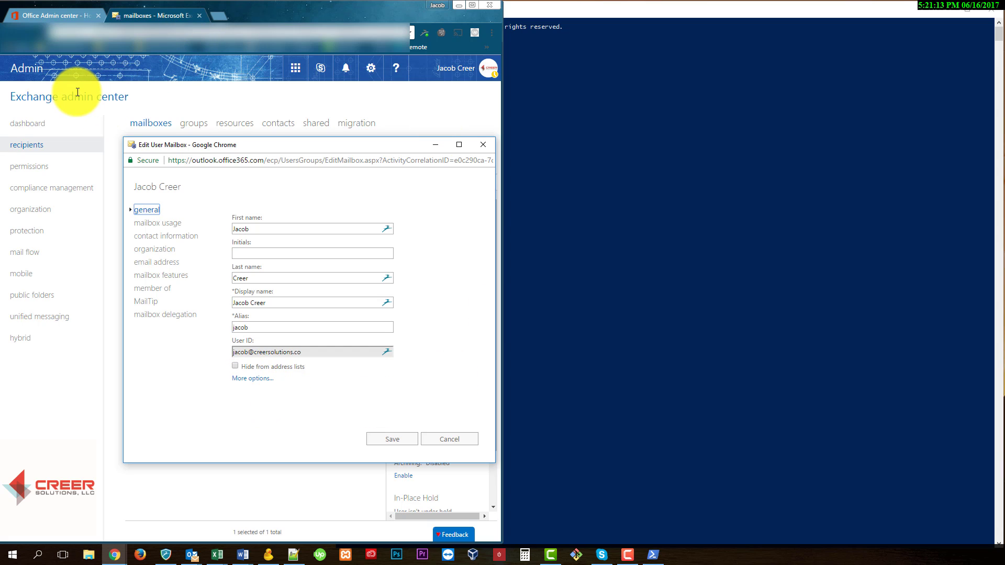
click(253, 378)
scroll(306, 382, down, 2)
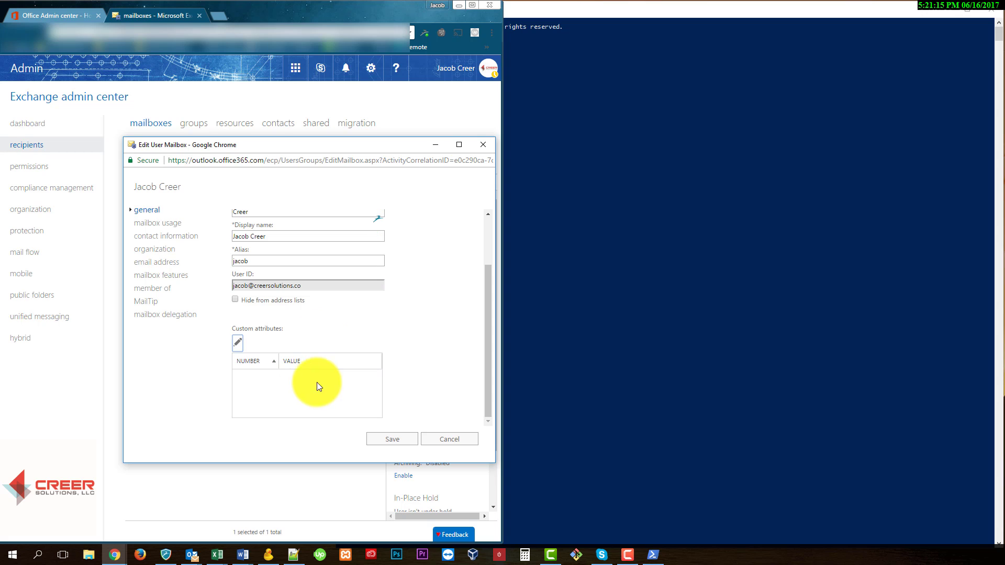
click(240, 344)
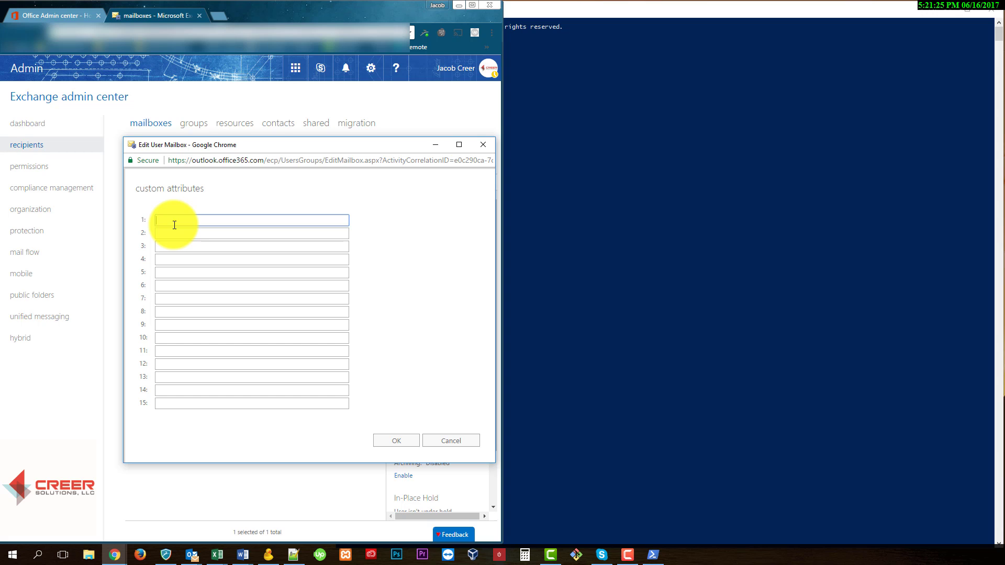
text(Custom 1)
key(Return)
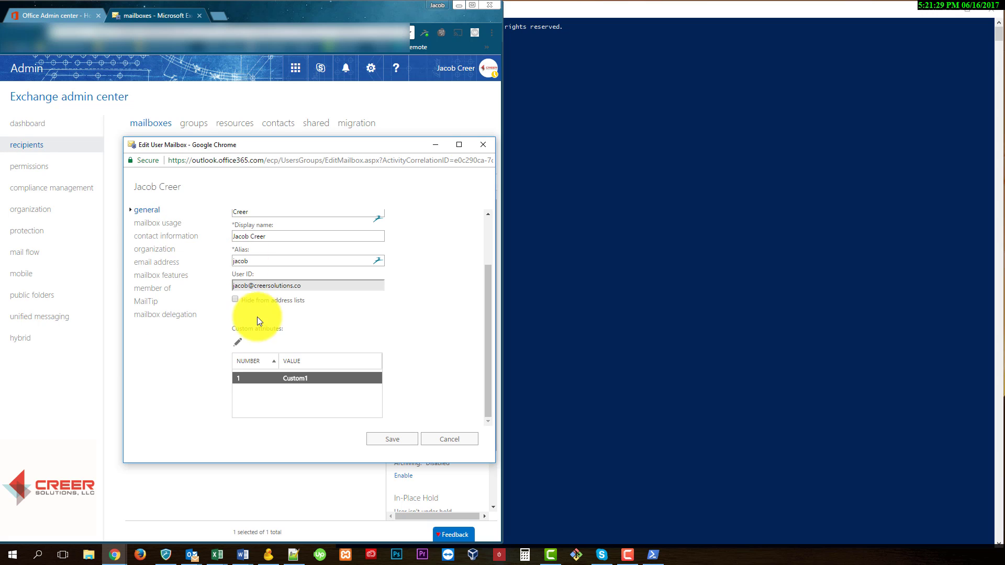
Step: Set the mailbox's custom attribute 2 to Custom2 and save the mailbox
click(240, 344)
click(178, 234)
text(Custom)
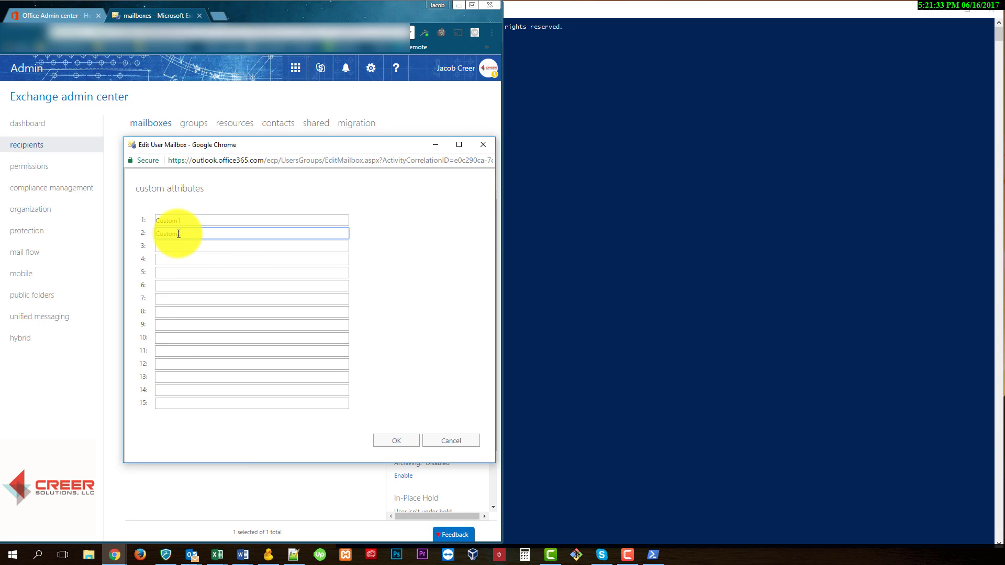
text(2)
click(396, 441)
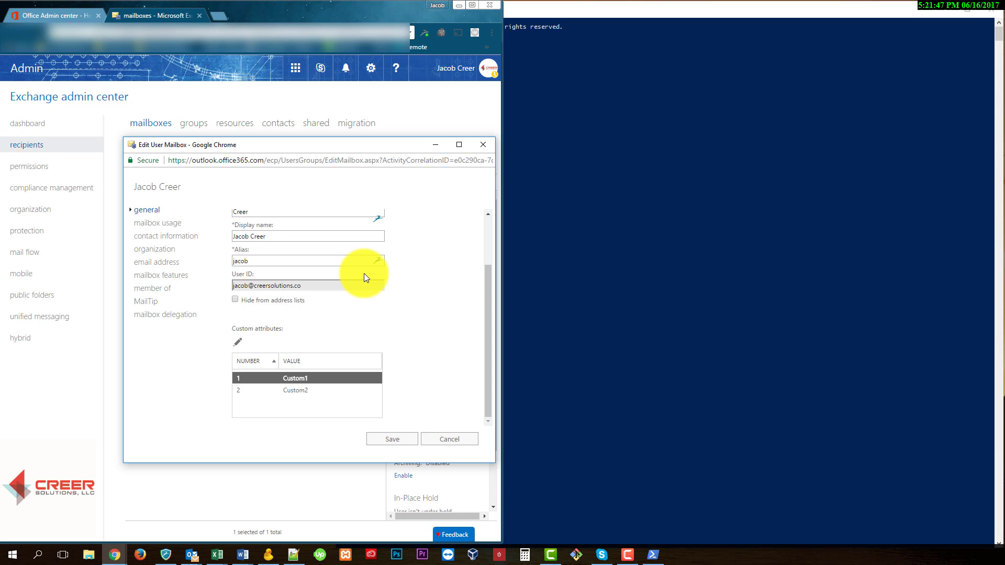
click(393, 439)
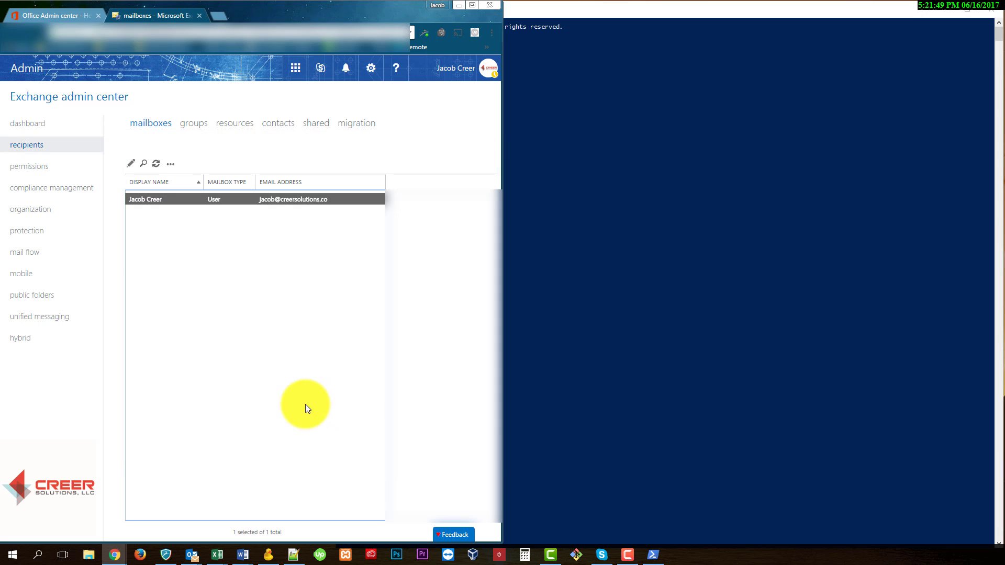
Step: Start a new dynamic distribution group with GUIMade as both its display name and alias
click(193, 132)
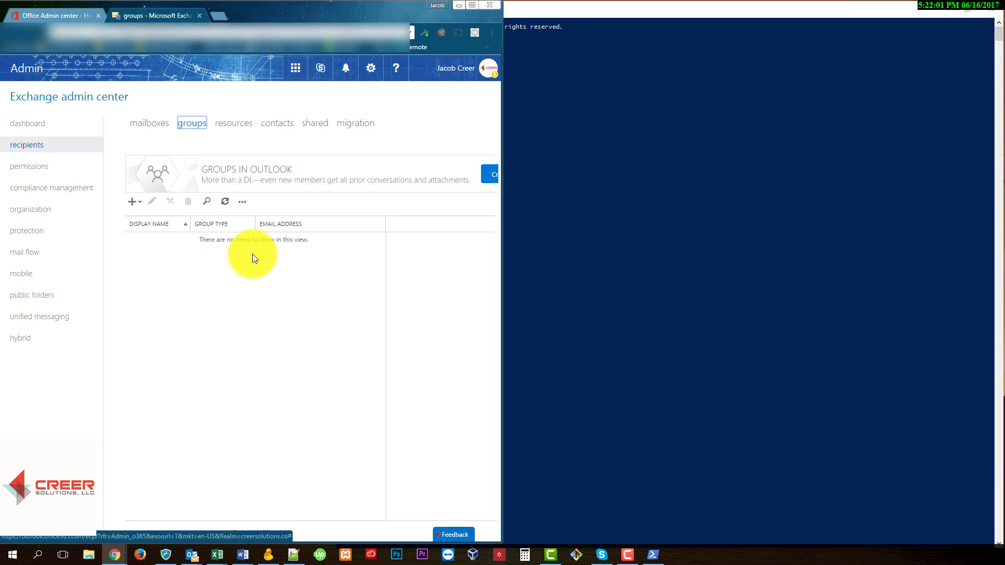
click(135, 204)
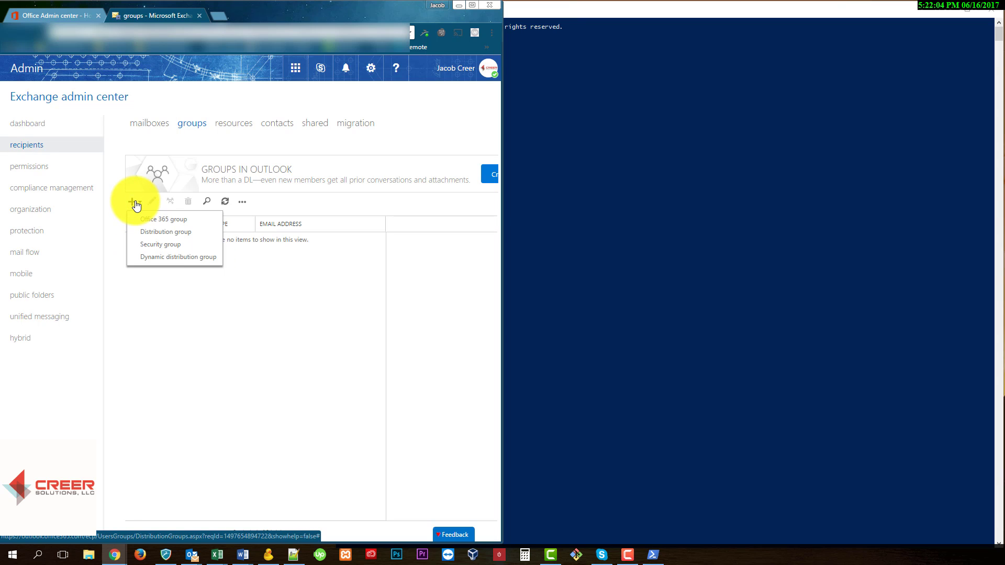
click(165, 258)
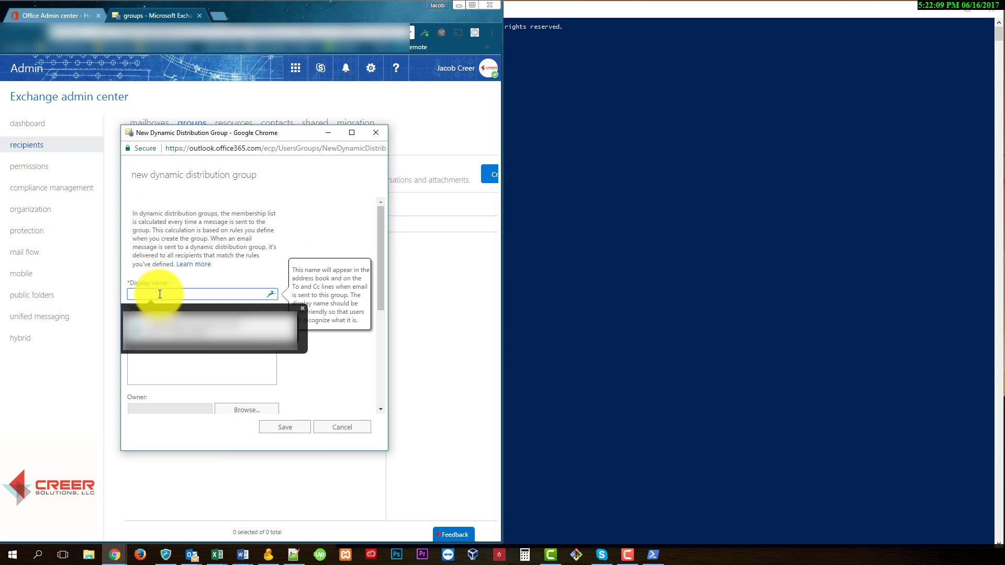
text(GUIMade)
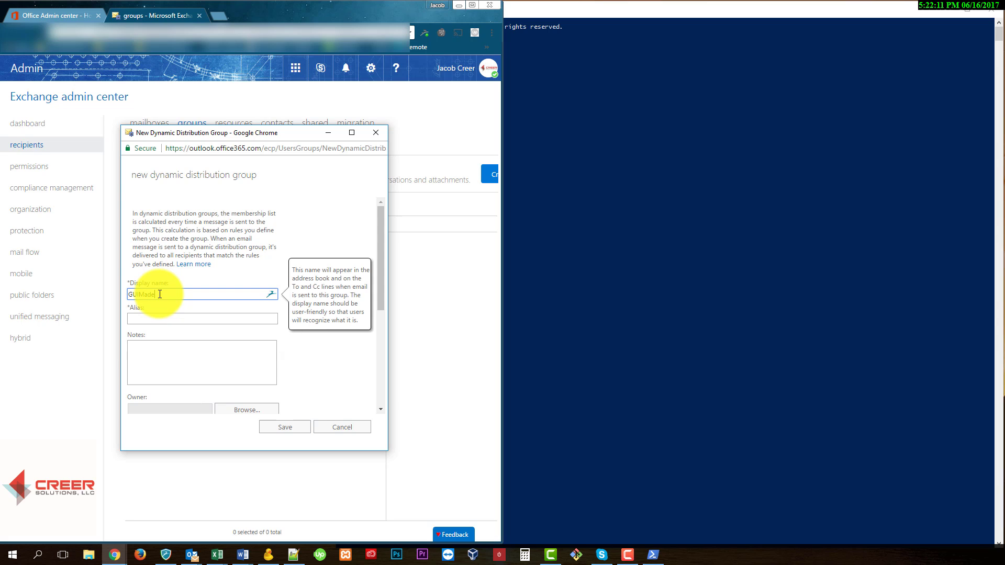
key(Tab)
text(GUIMade)
Step: Add a membership rule to the new group that matches custom attribute 1 to Custom1
scroll(190, 207, down, 4)
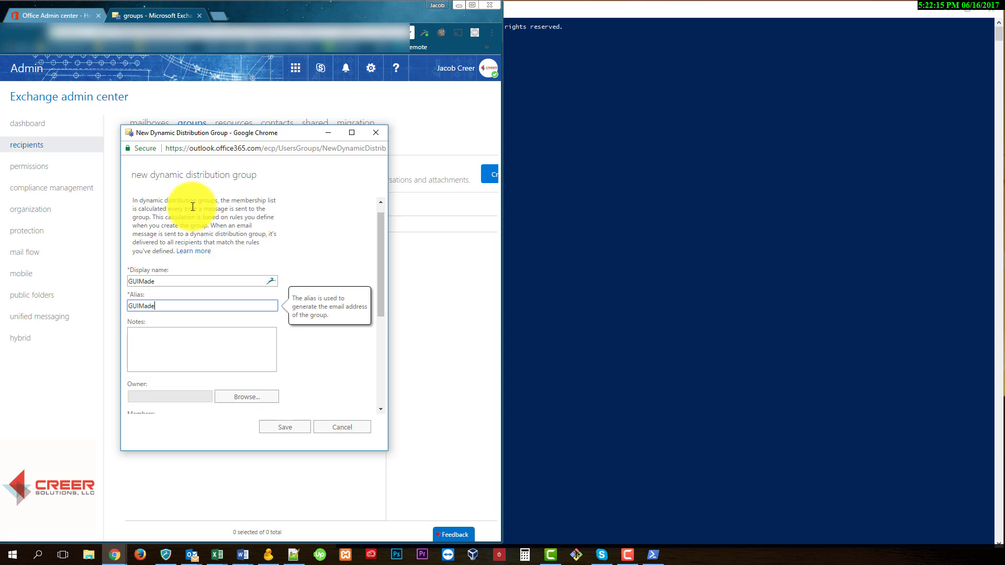
click(190, 401)
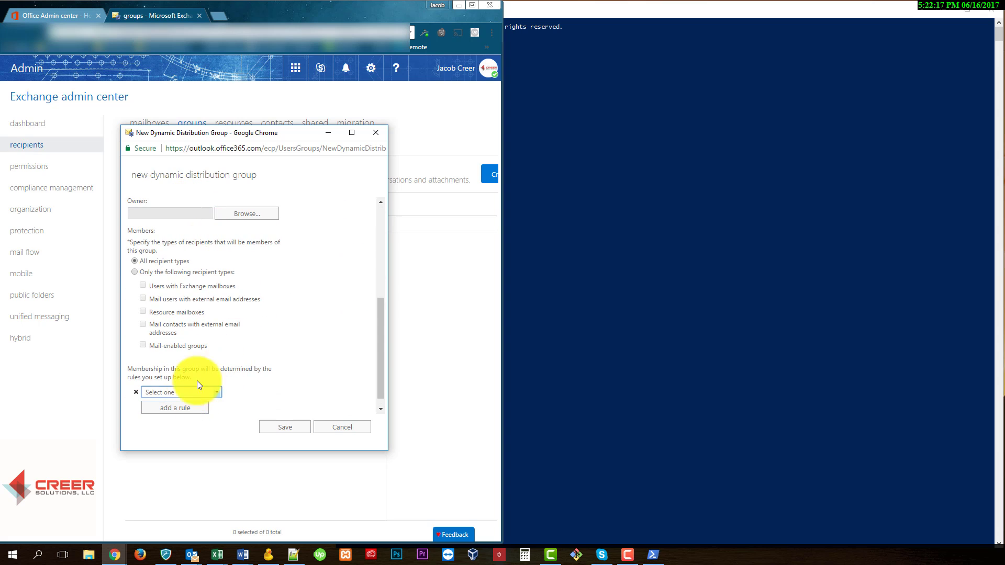
click(216, 379)
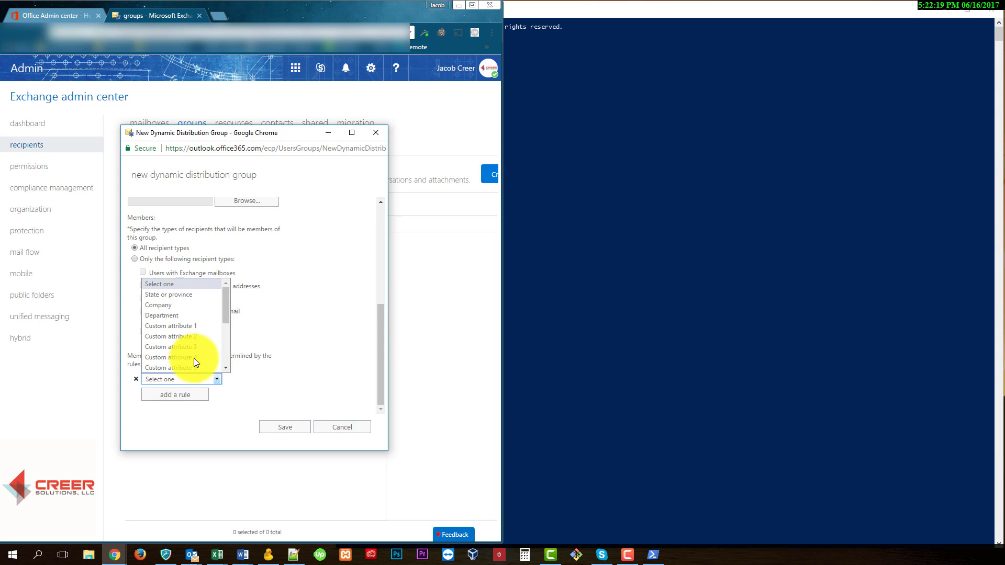
click(177, 325)
click(202, 278)
text(Custom1)
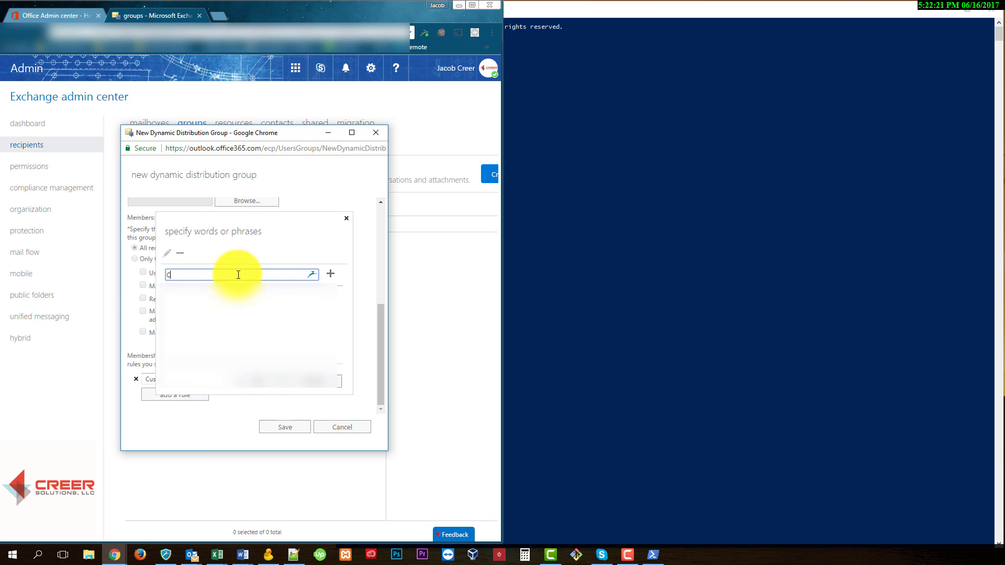
click(330, 273)
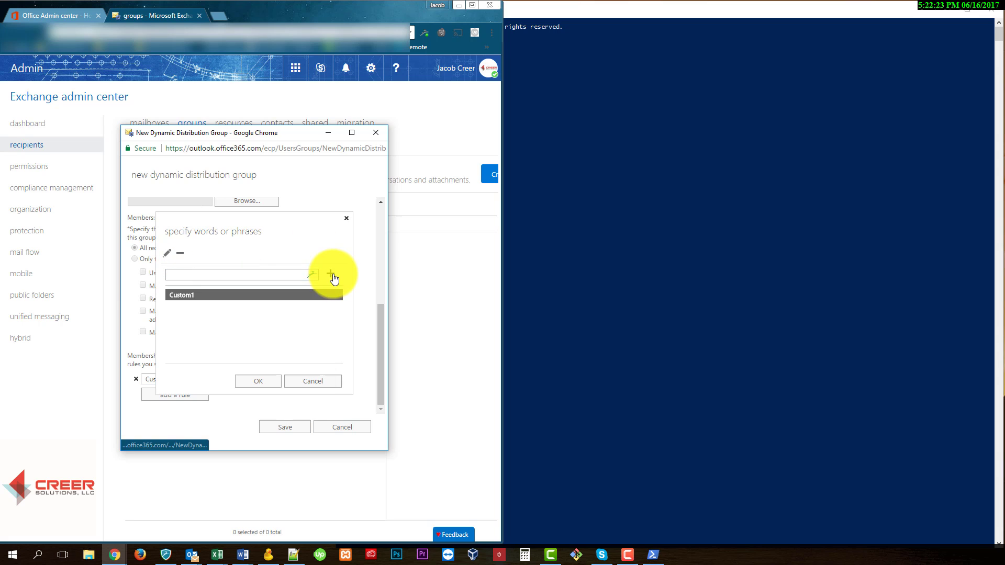
click(258, 381)
Step: Add a second membership rule matching custom attribute 2 to Custom2 and save the group
click(191, 398)
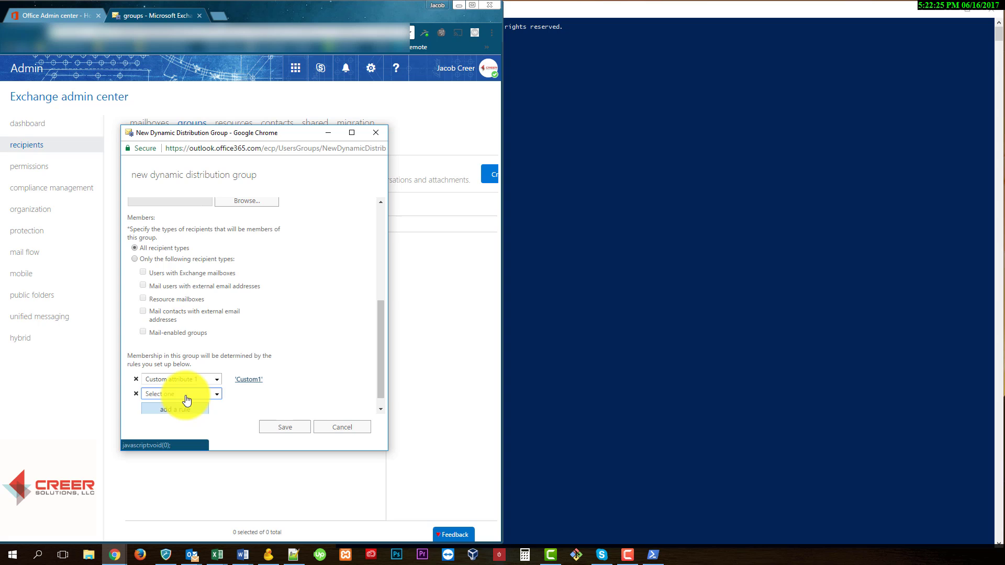
click(187, 394)
click(187, 345)
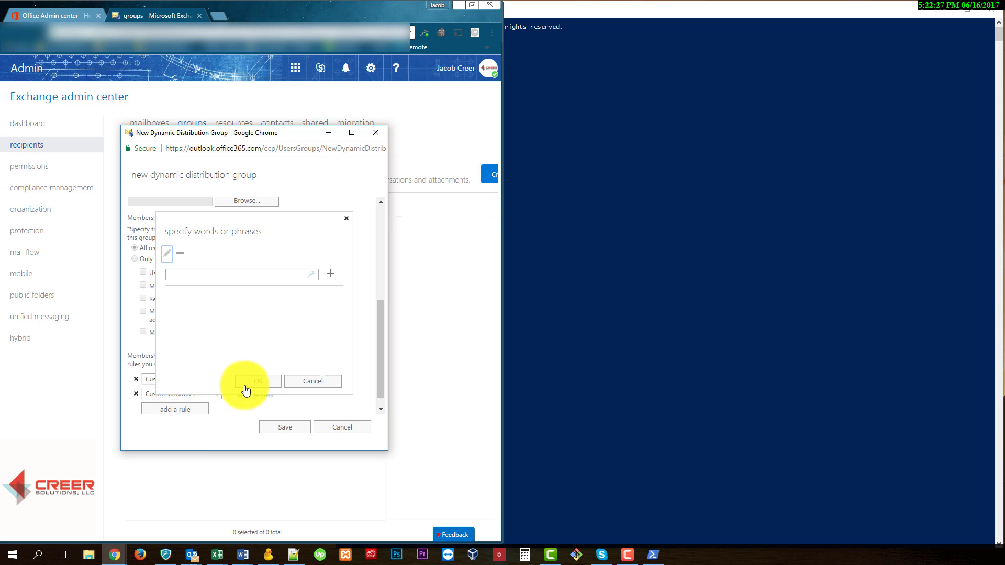
click(241, 274)
text(custom2)
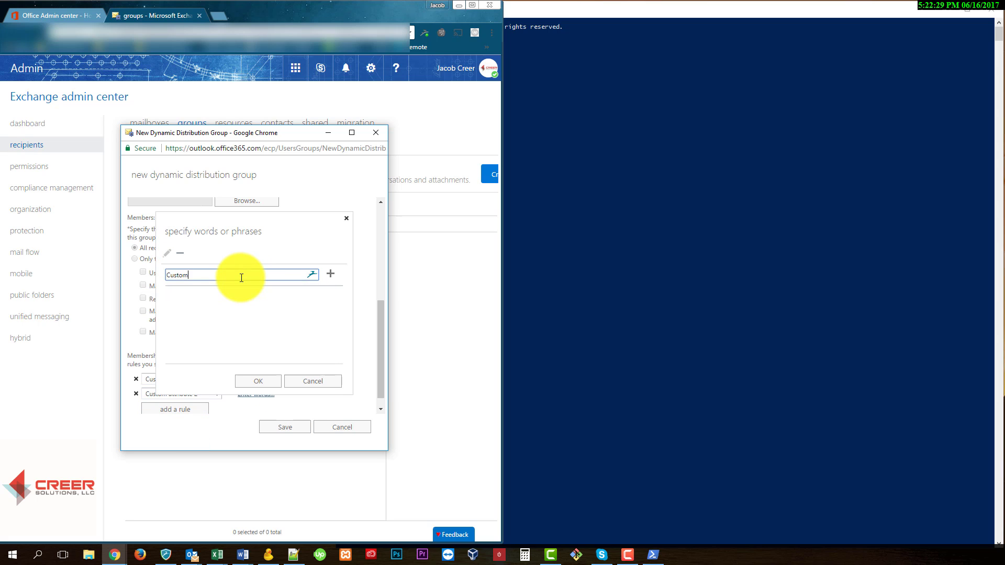
click(332, 276)
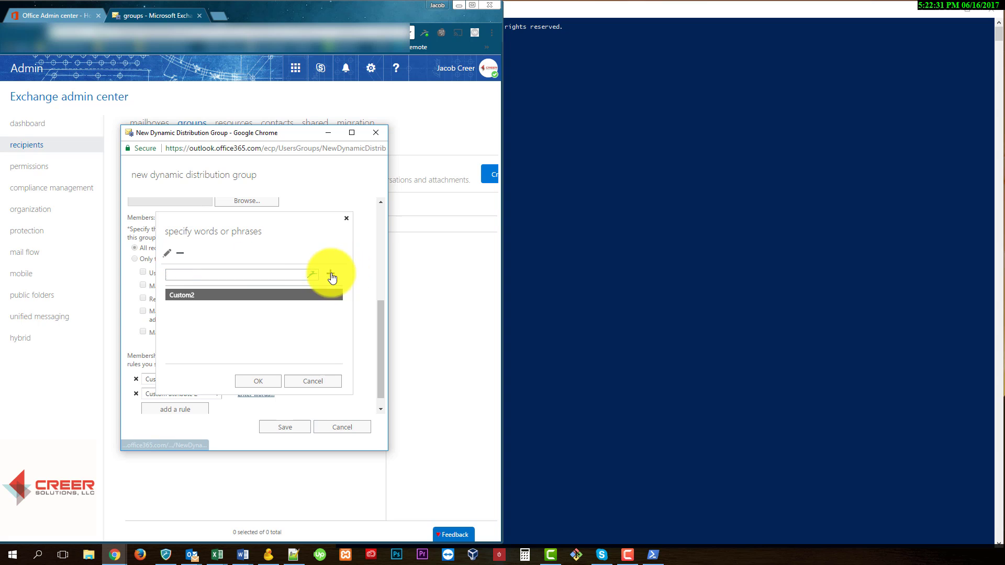
click(272, 382)
click(287, 427)
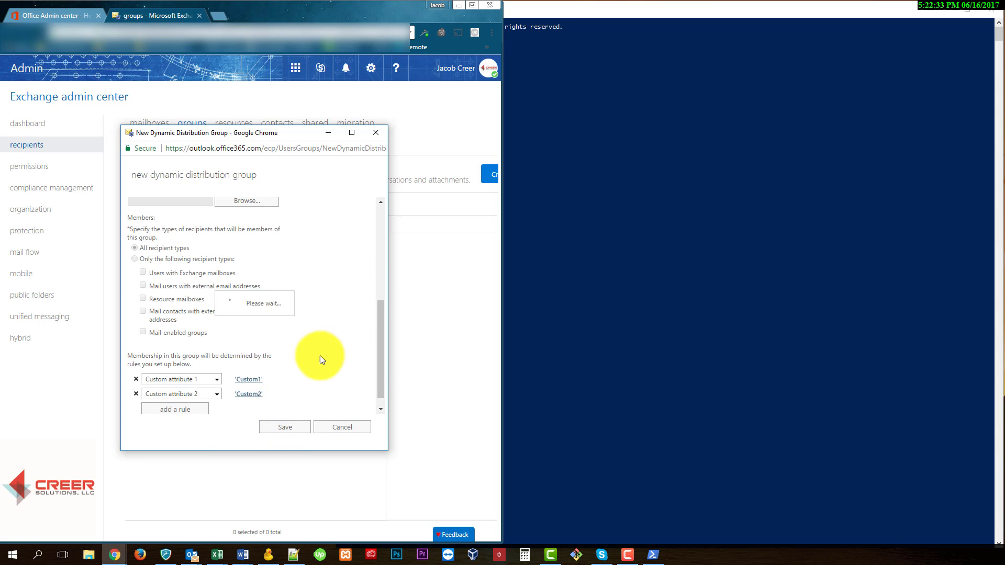
Step: Open the GUIMade group, review its membership rules and save it without editing them
double_click(152, 241)
click(73, 226)
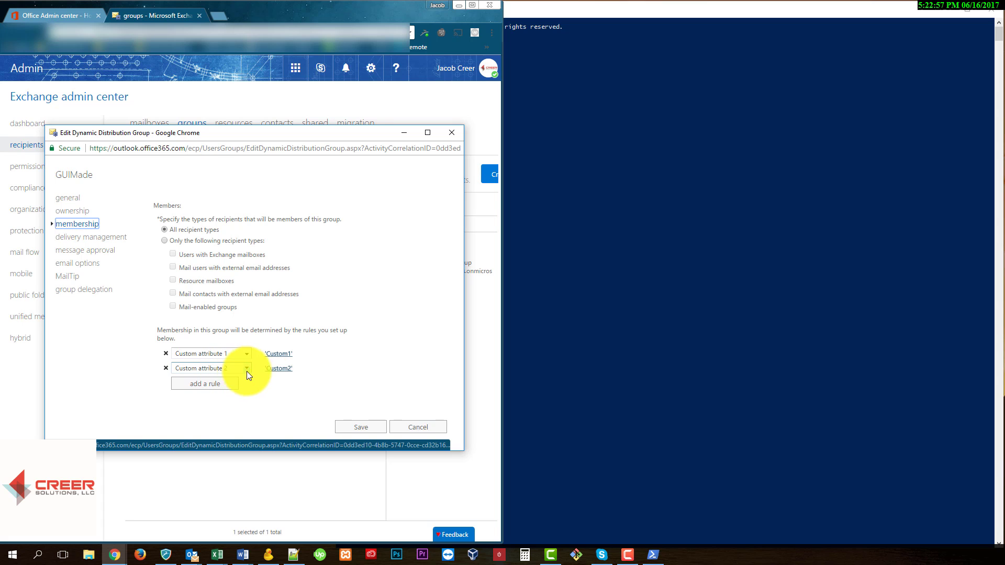
click(351, 426)
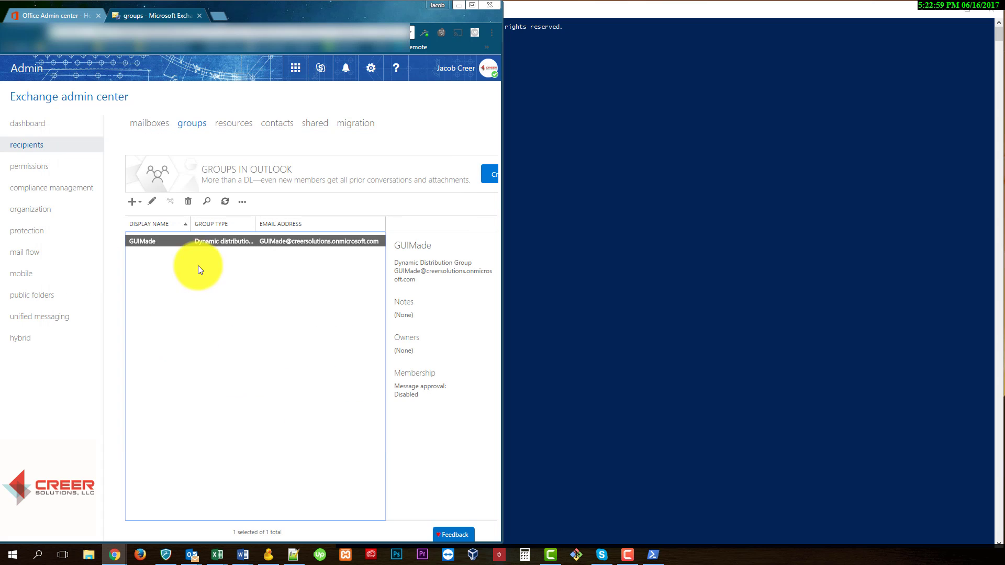
Step: Review the custom attributes in the user mailbox's general settings and close it without saving
click(153, 125)
double_click(153, 200)
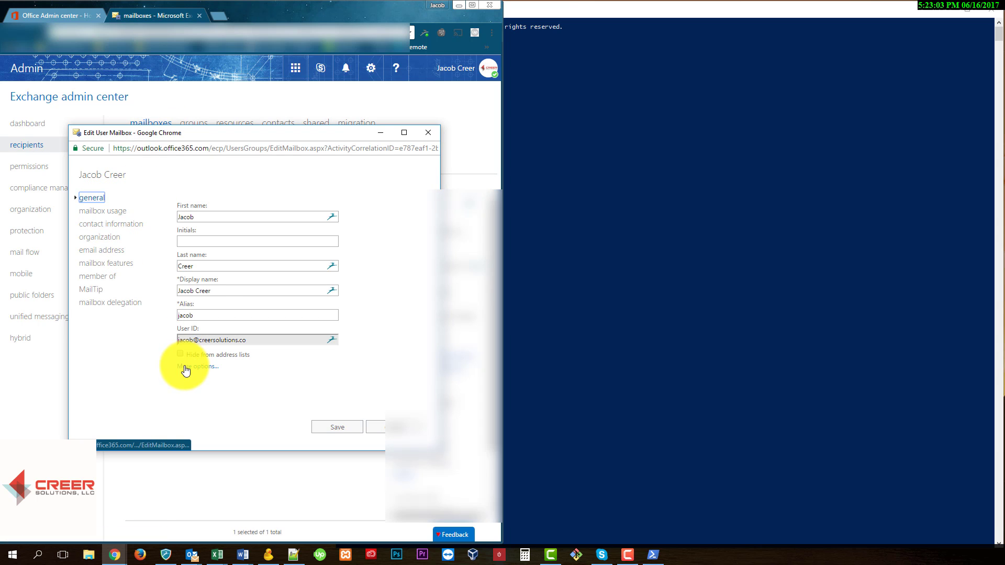
click(191, 367)
scroll(246, 308, down, 1)
click(230, 379)
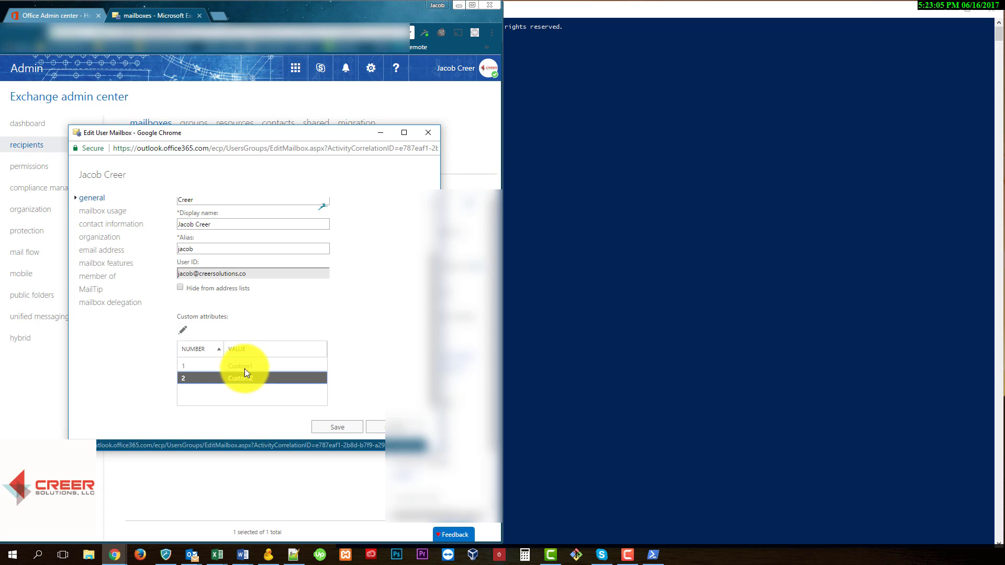
click(411, 430)
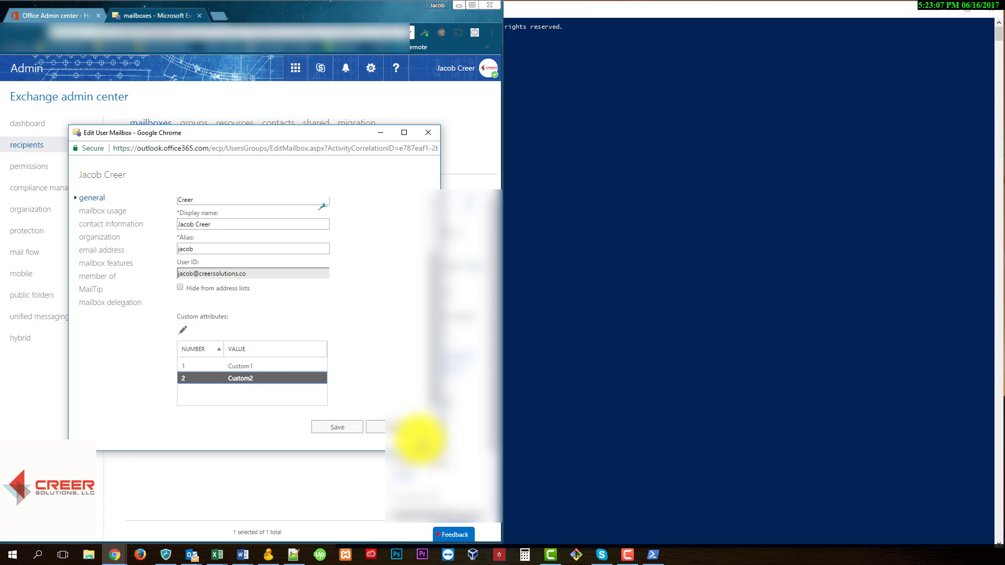
Step: Return to the groups list, check the membership rules of GUIMade again and cancel out
click(188, 124)
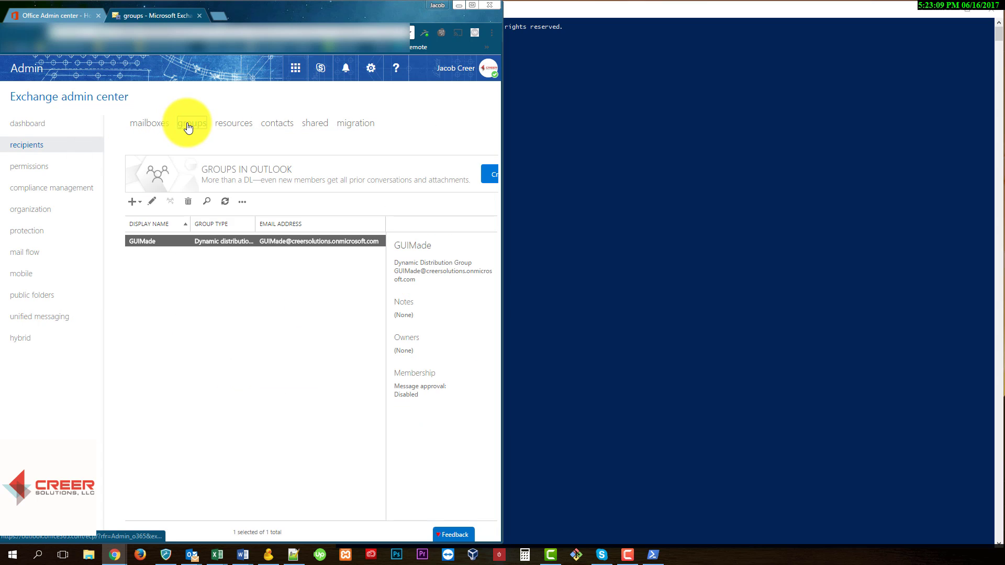
double_click(200, 242)
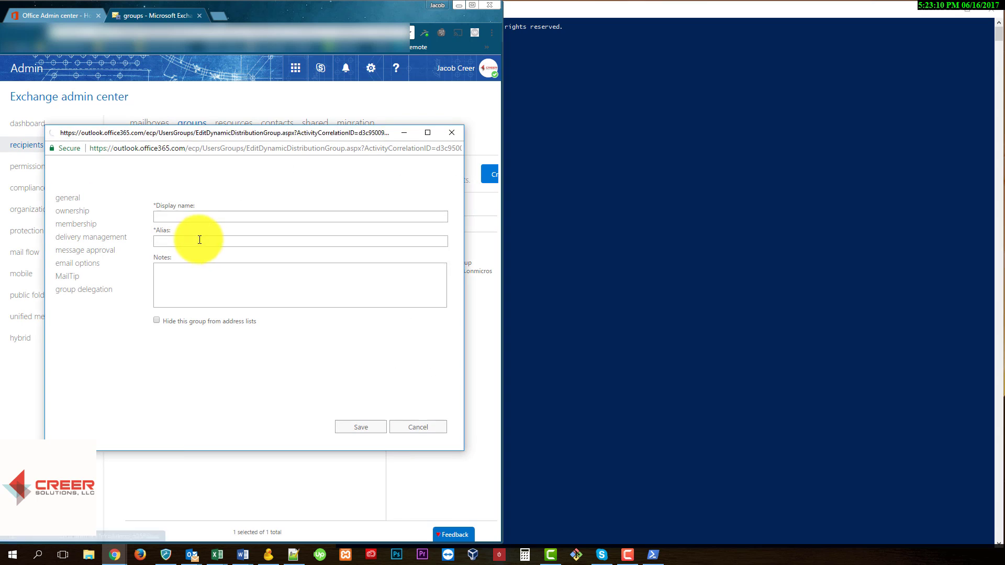
click(76, 224)
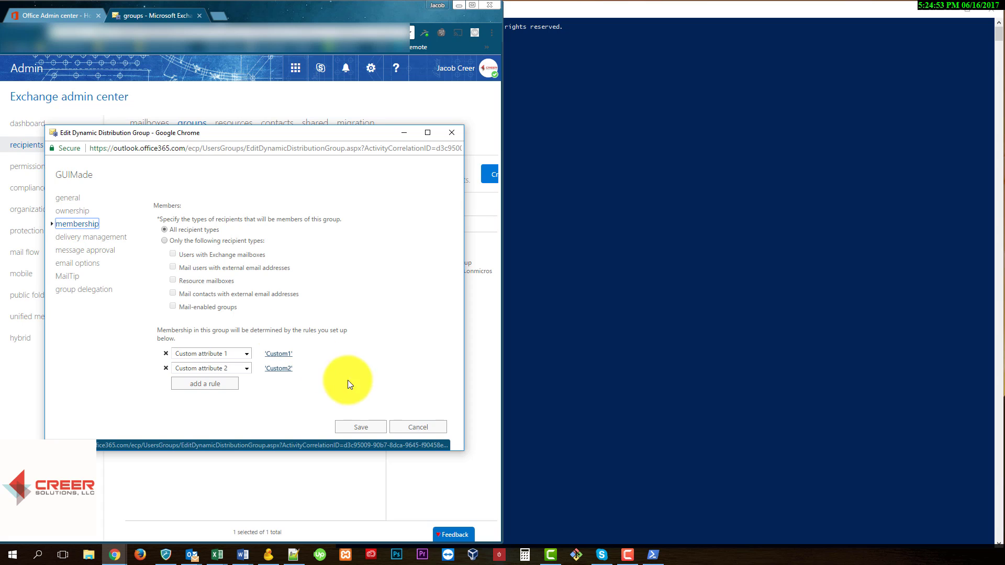
click(415, 428)
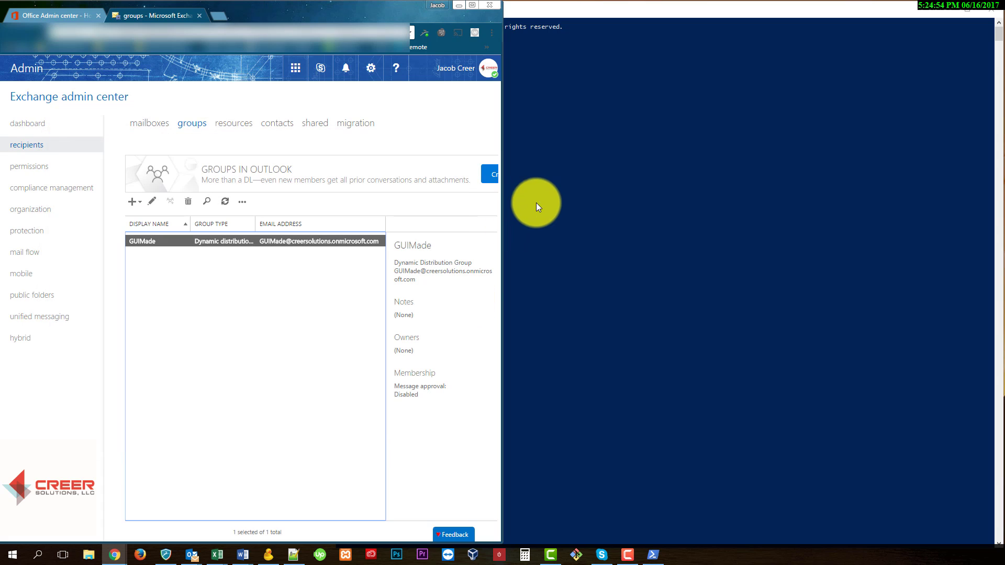
Step: Switch to the administrator Windows PowerShell window and run Enable-PSRemoting
click(555, 169)
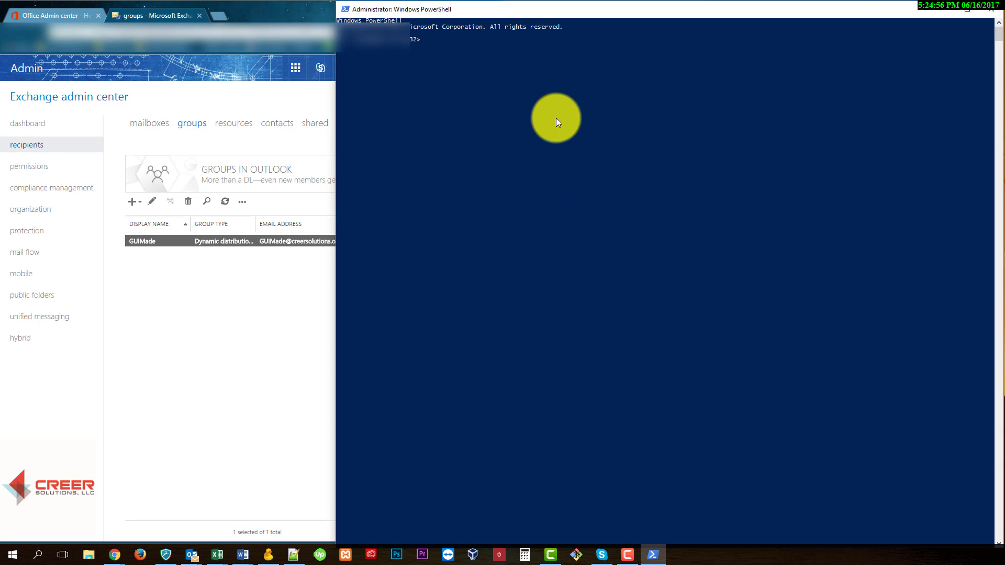
click(486, 46)
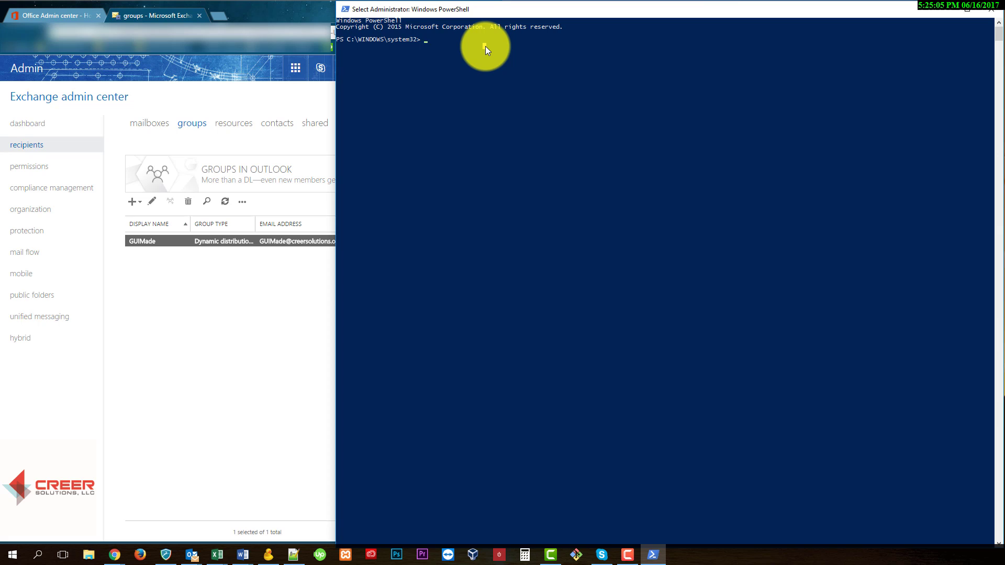
key(Escape)
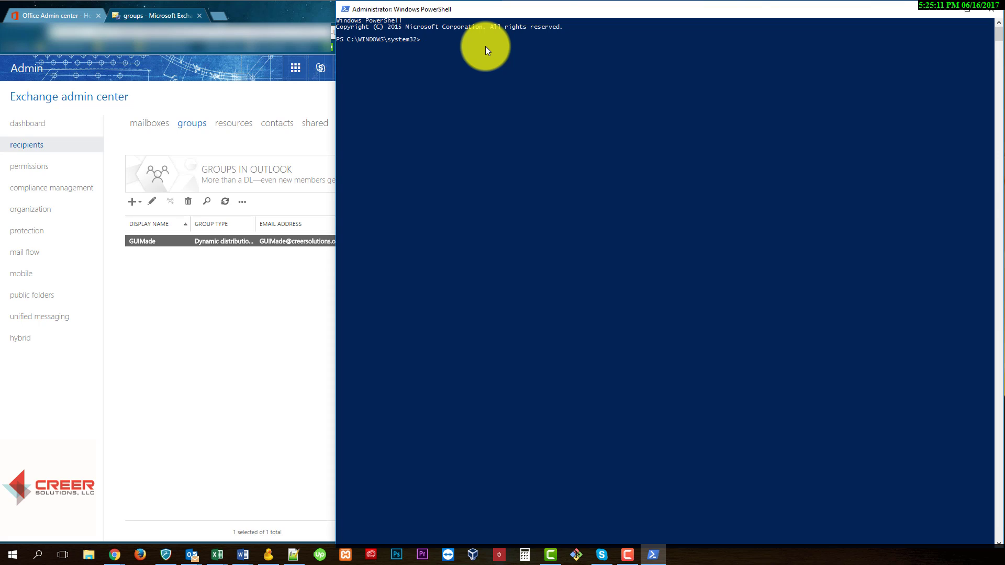
text(Enable-PSRemoting)
key(Return)
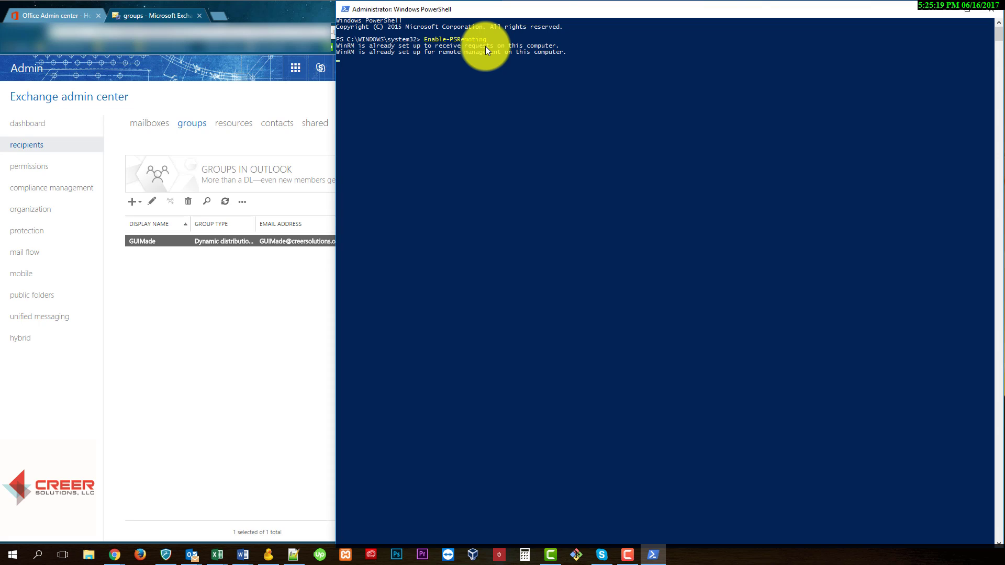
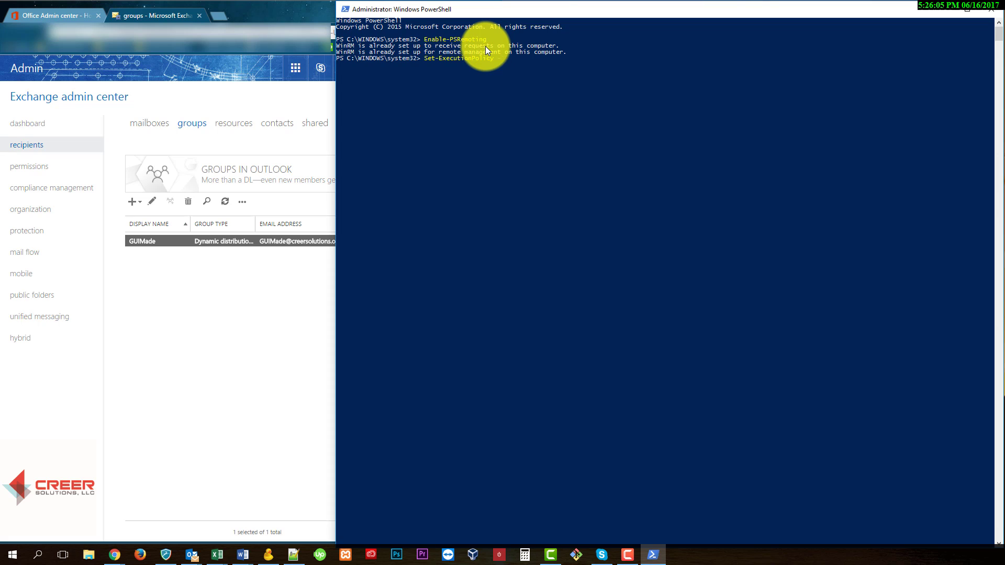
Step: Set the PowerShell execution policy to RemoteSigned and accept the policy change
text(oteSigned)
key(Return)
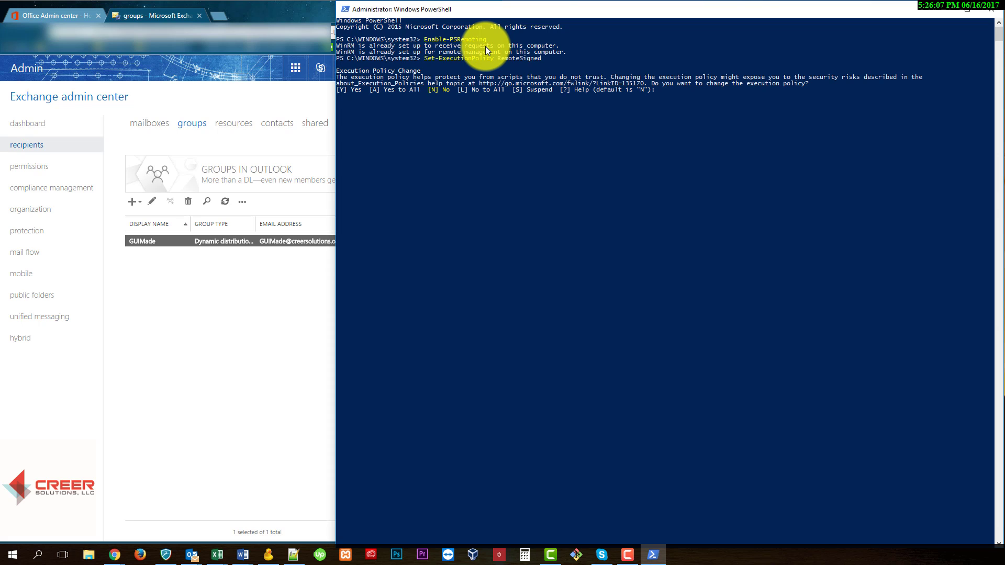
text(y)
key(Return)
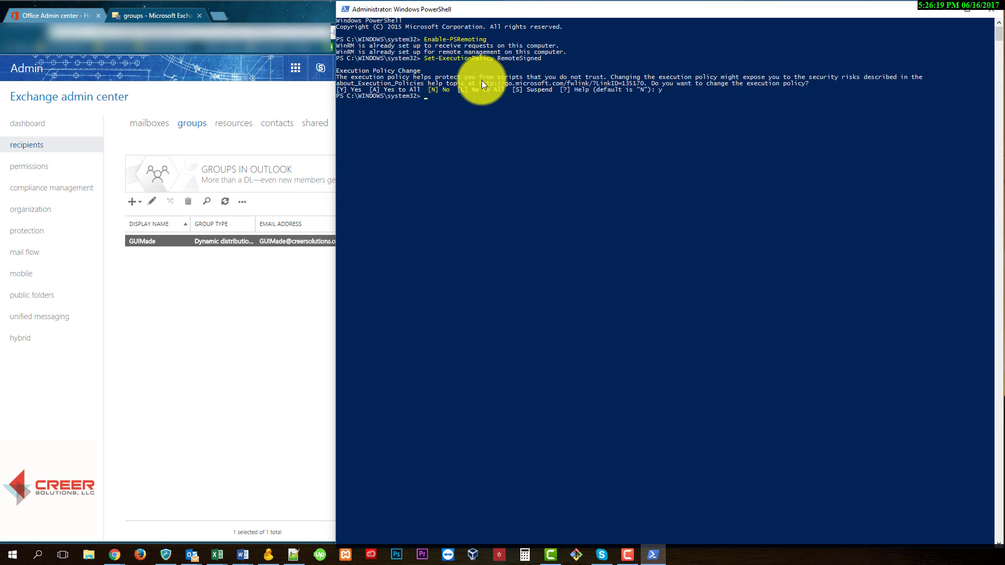
drag(476, 83, 642, 83)
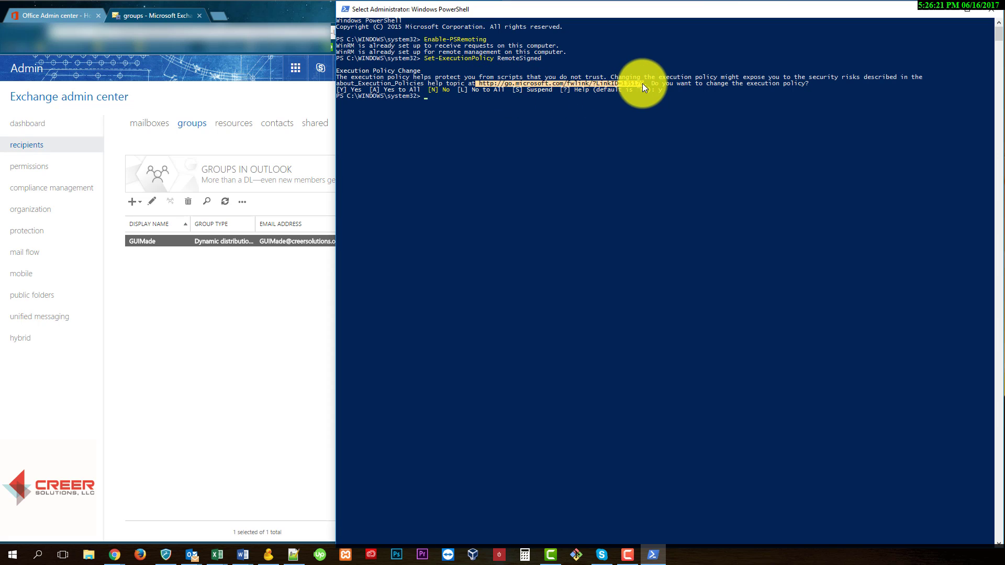
click(474, 102)
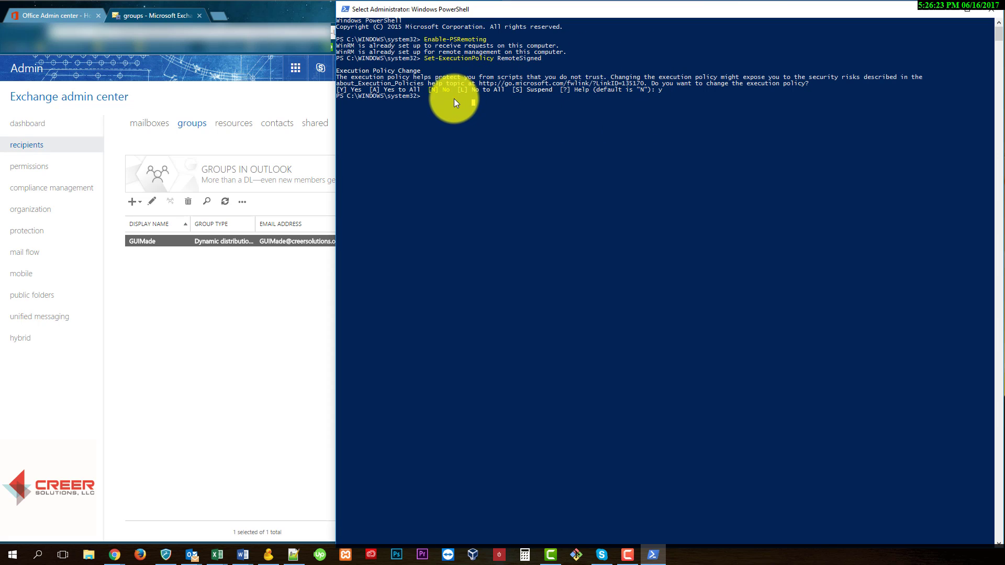
key(Escape)
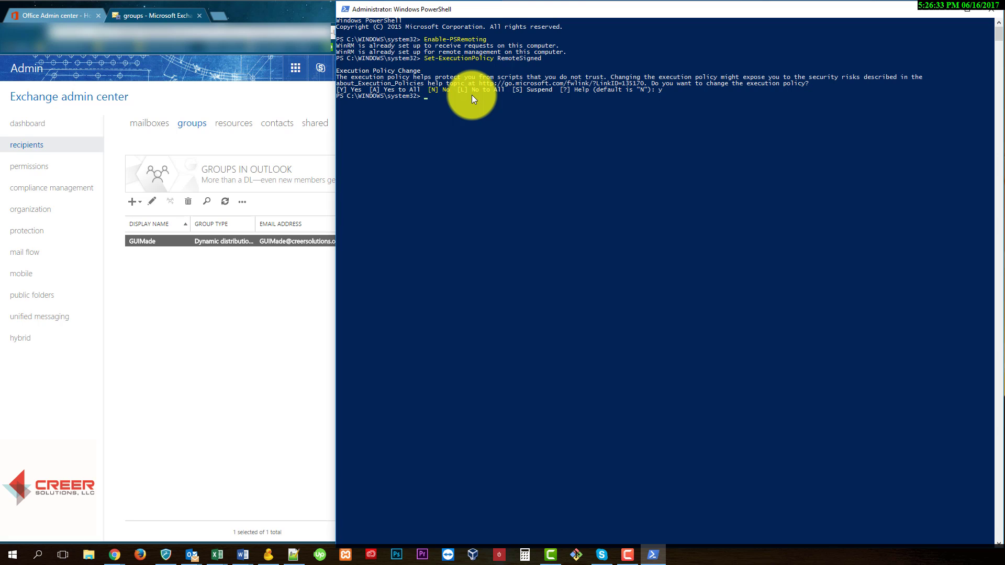
Step: Store the admin login in $myCredentials with Get-Credential, entering the account user name and password
text(my)
text(Credential = Get-Credent)
key(Return)
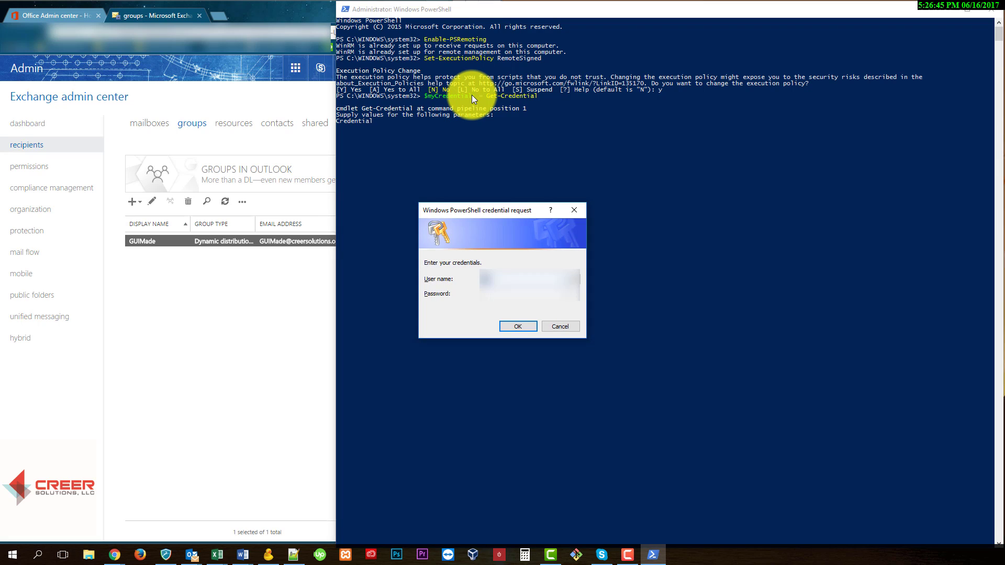
text(ersolut)
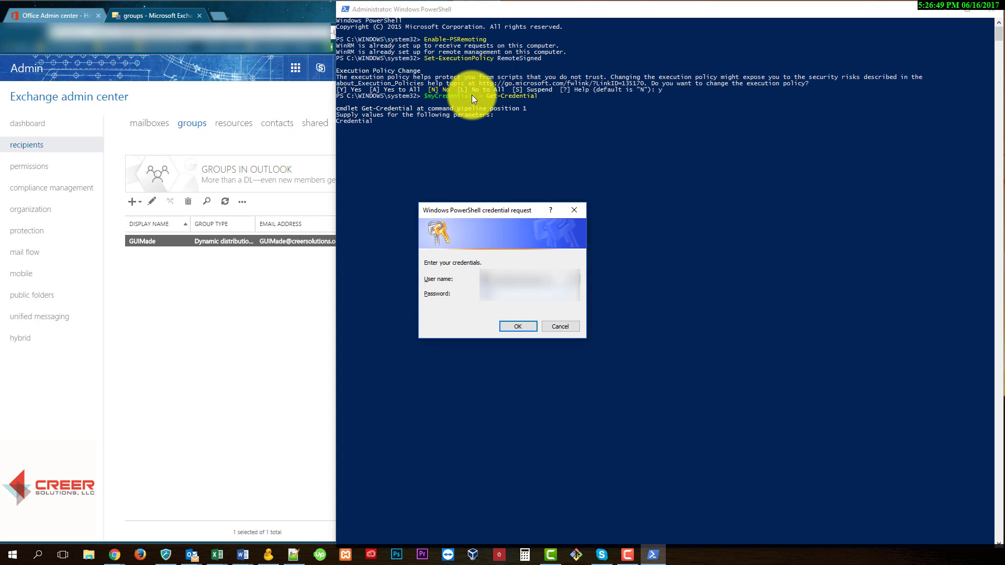
text(******)
key(Return)
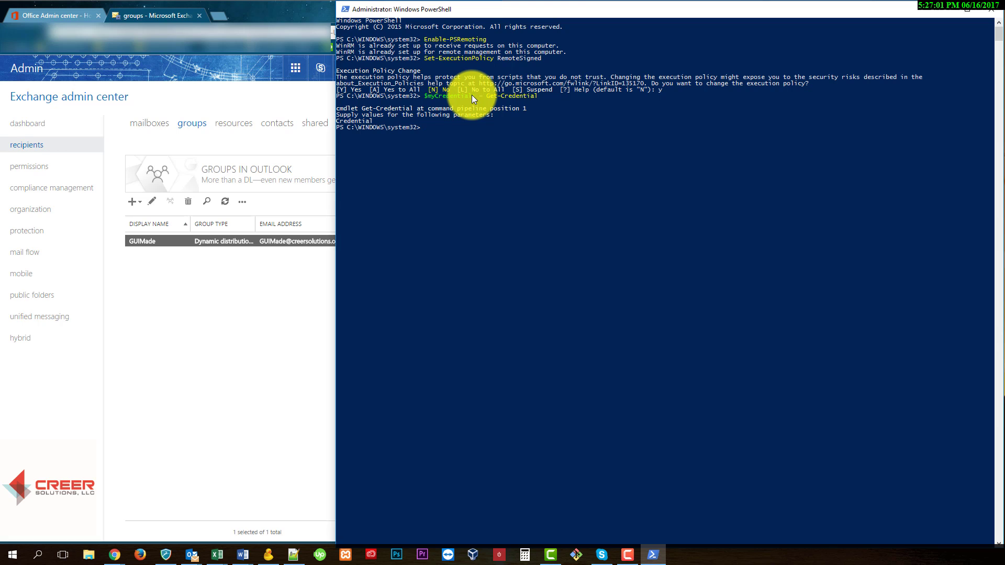
text($Session = New-PSSession -ConfigurationName)
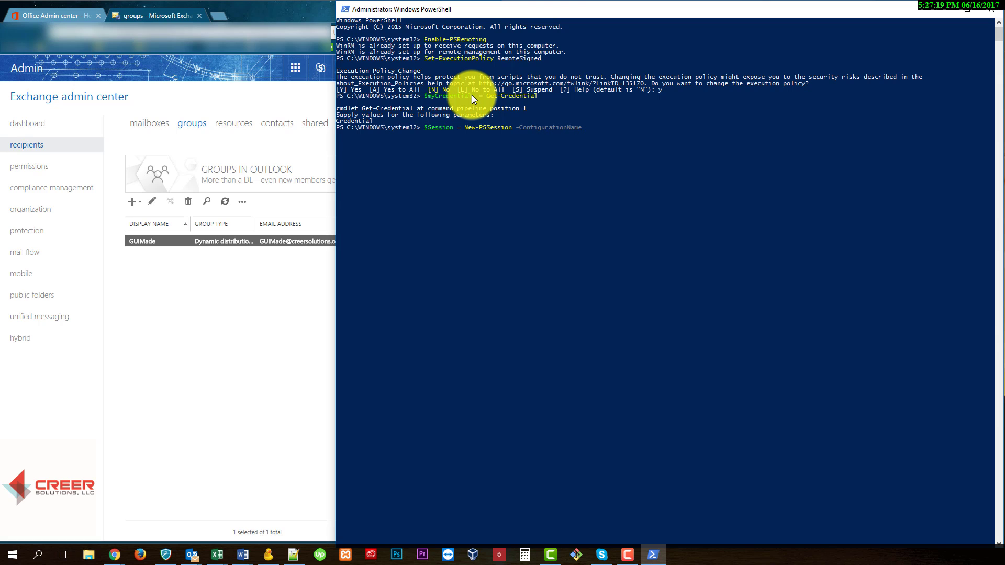
text( Microsoft.Exchange -ConnectionUri ht)
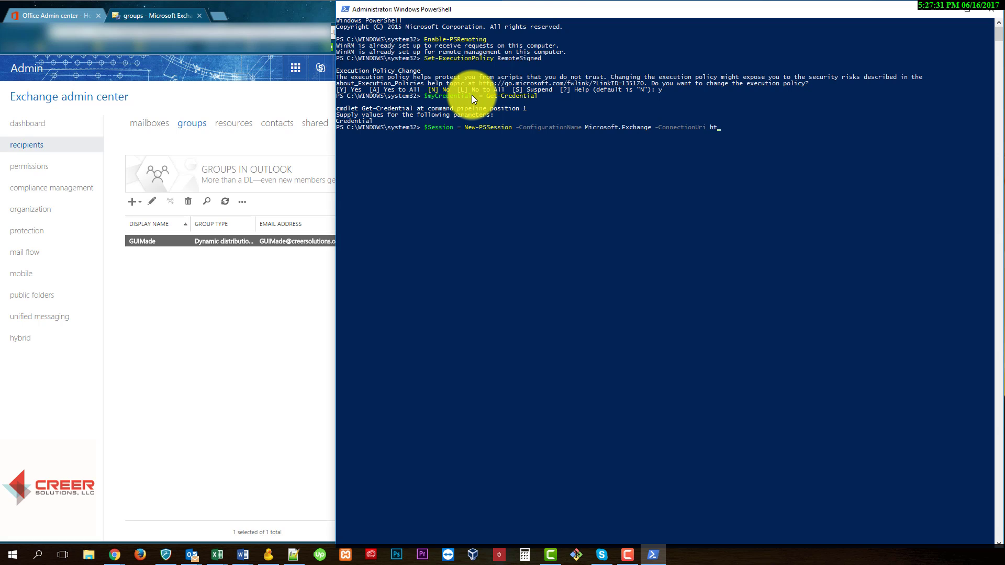
text(tps://outlook.office365.com/powershe)
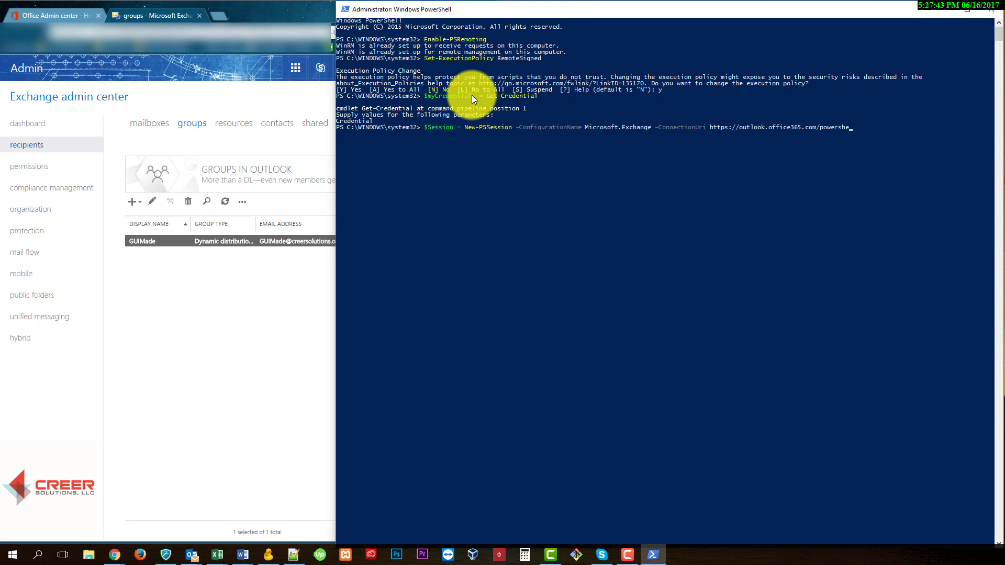
text(ll-liveid/ -C)
text(redentials $myCredentials)
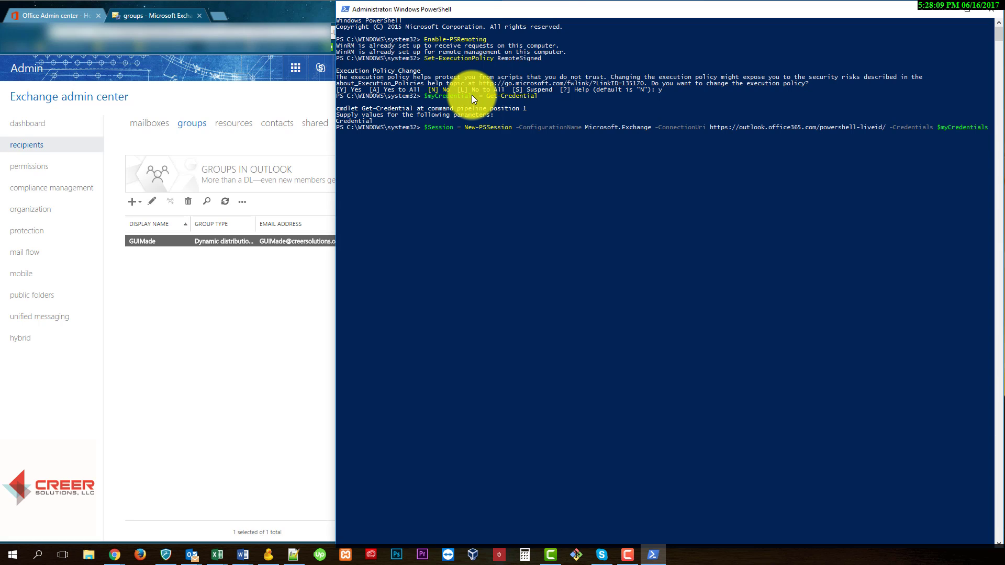
text(-Authentia)
text(ation Basic -AllowRedirection)
key(Return)
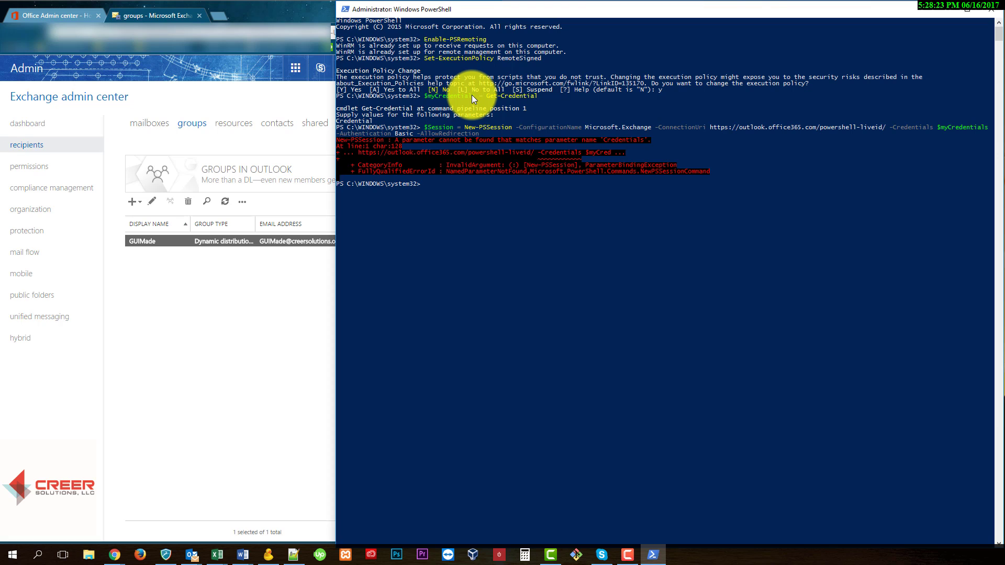
Step: Correct the parameter in the previous New-PSSession command to -Credential and run it again
key(Up)
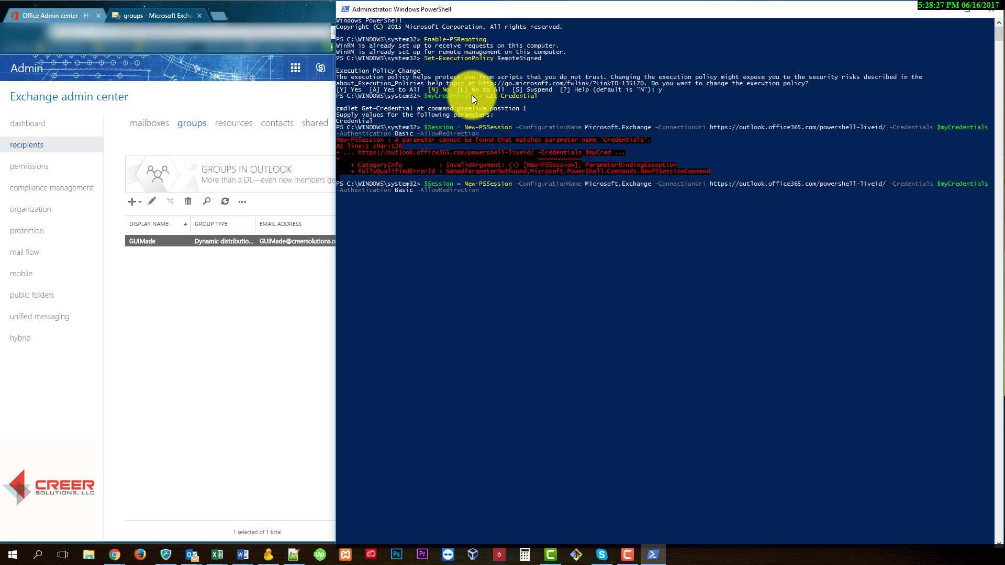
key(BackSpace)
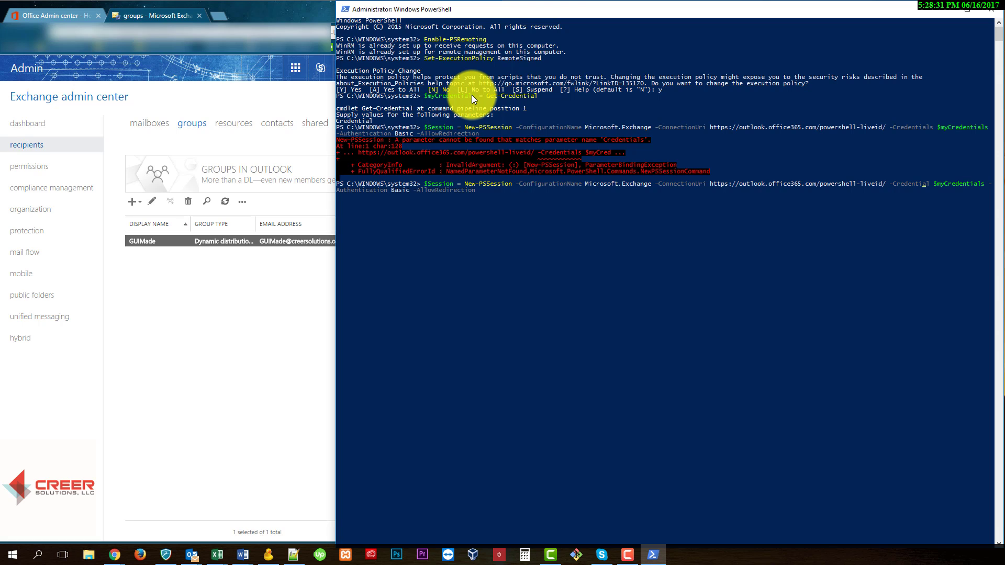
key(BackSpace)
key(BackSpace)
key(BackSpace)
key(BackSpace)
key(BackSpace)
key(BackSpace)
key(BackSpace)
key(BackSpace)
key(BackSpace)
key(BackSpace)
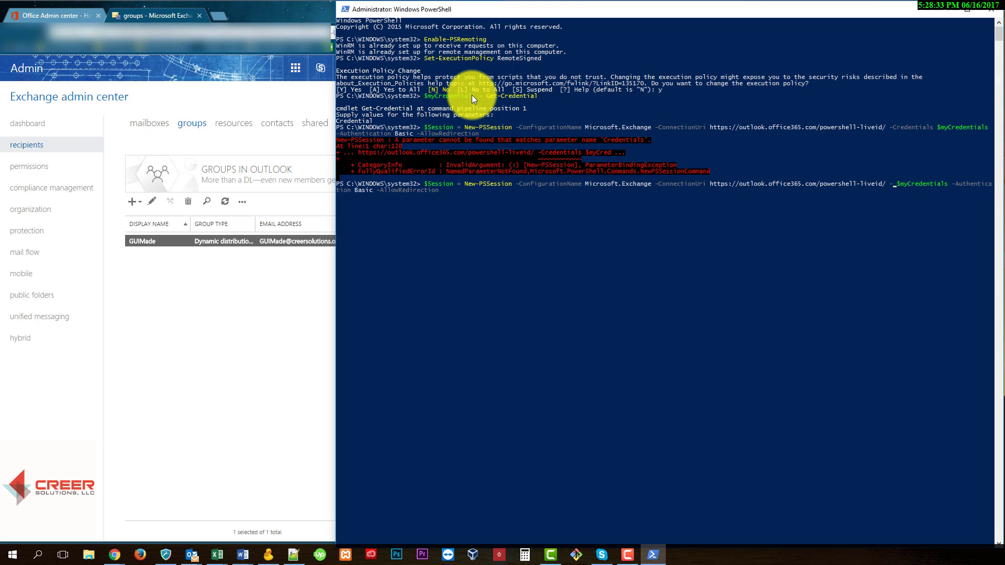
text(Credential)
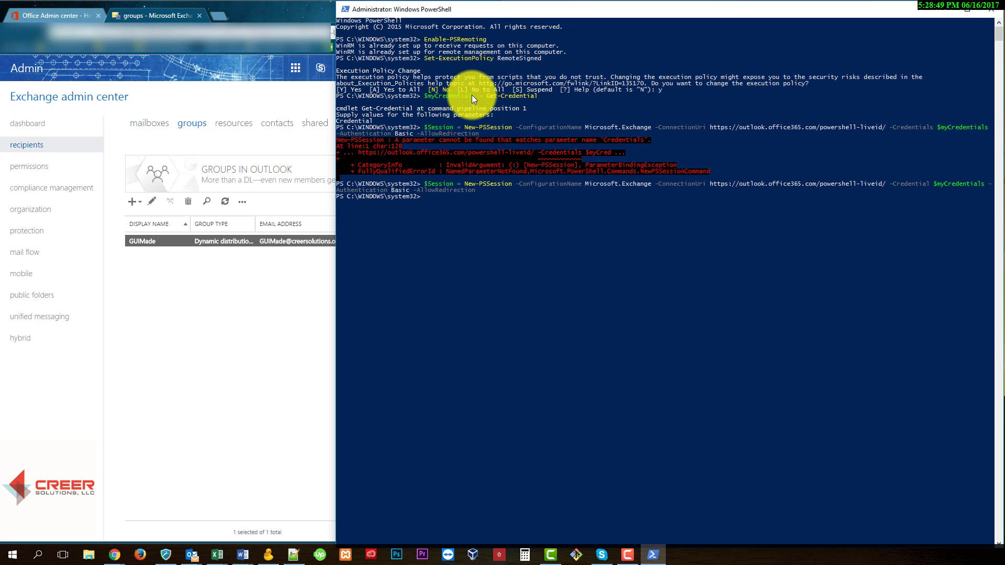
Step: Import the Exchange Online commands with Import-PSSession $Session
text(Import-PSSession $Session)
key(Return)
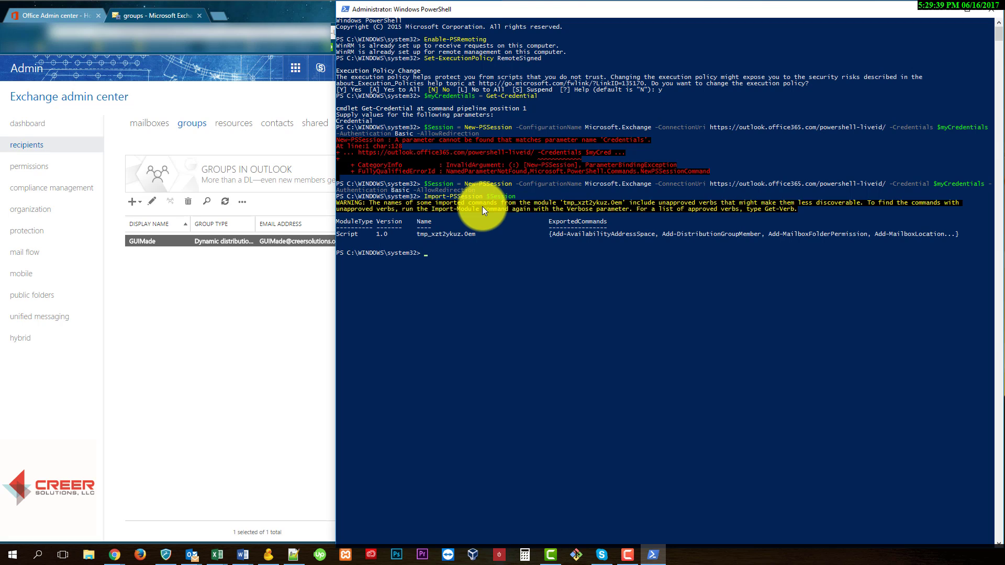
drag(348, 193, 898, 275)
right_click(897, 275)
click(455, 256)
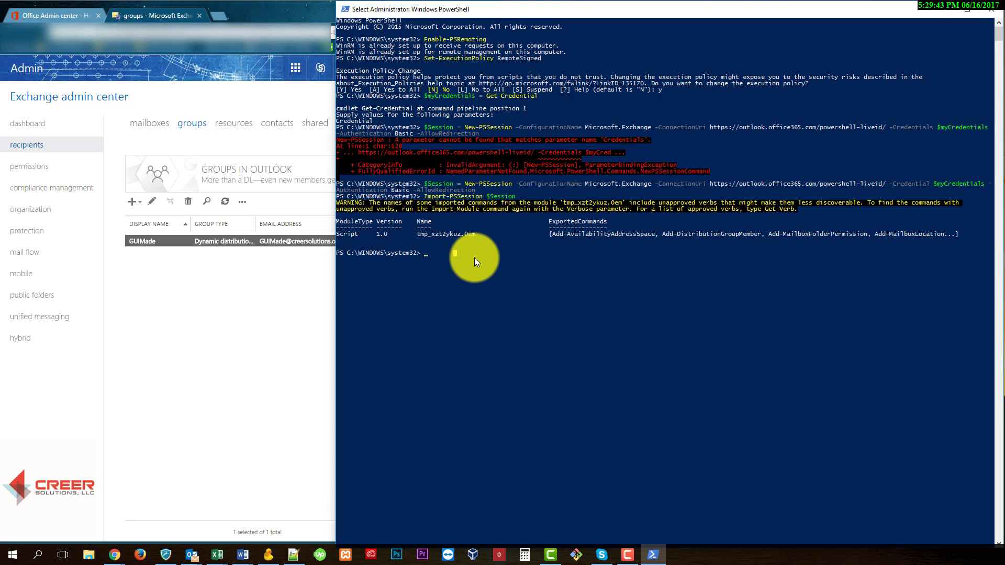
key(Escape)
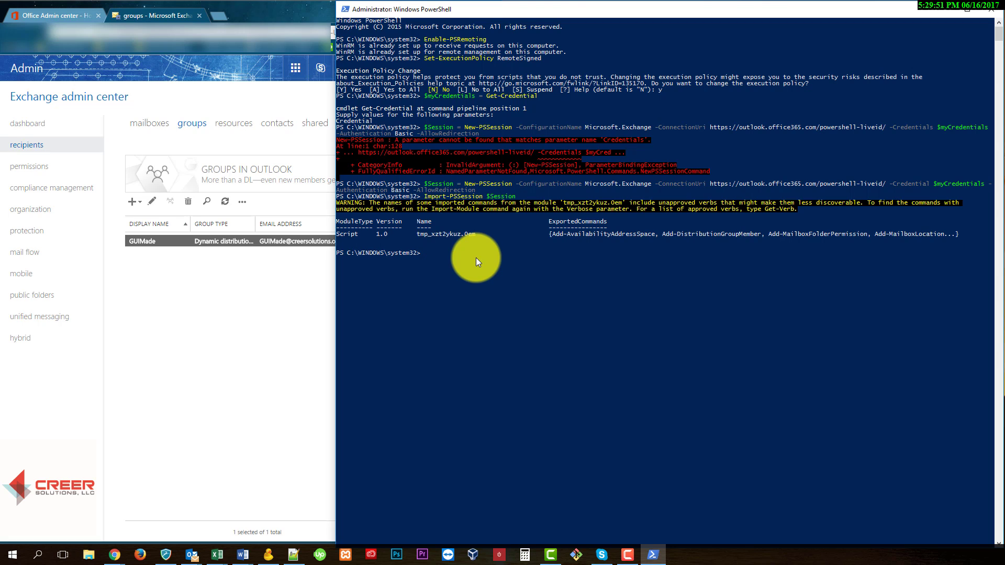
Step: Look up the user's mailbox with Get-Mailbox -Identity and the mailbox name, and review the returned details
text(Get-Mailbox -Identity 'jacob)
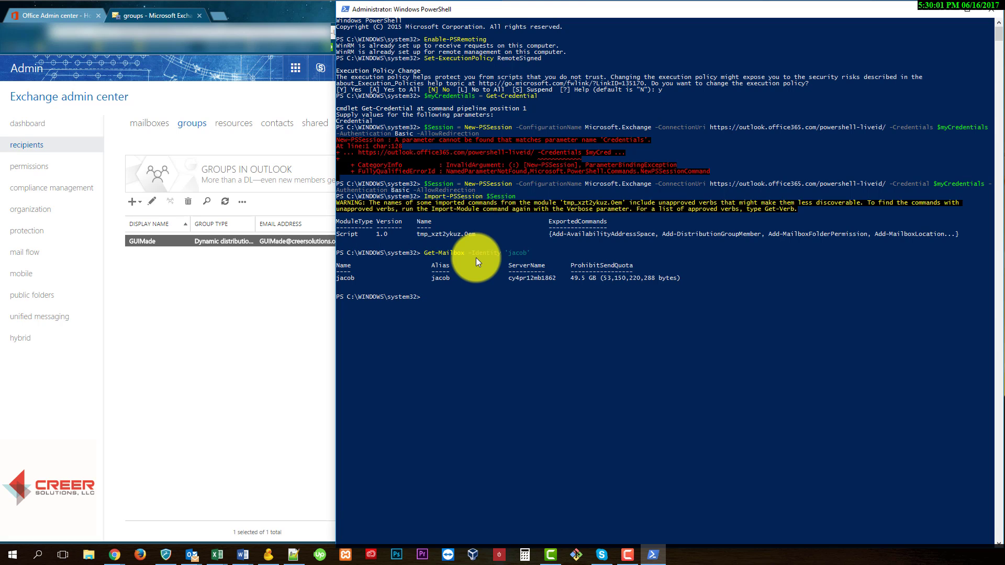
drag(339, 262, 693, 285)
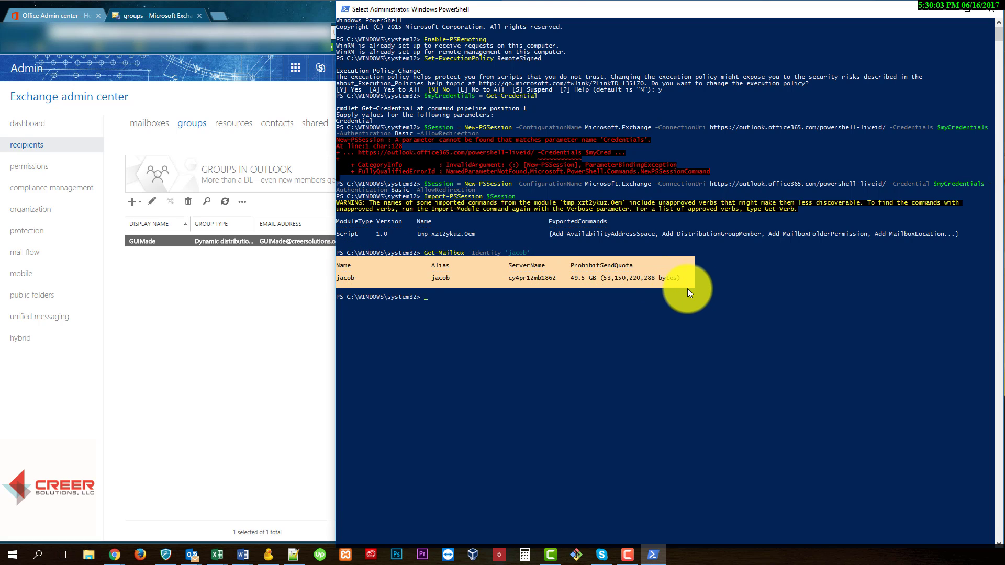
click(469, 297)
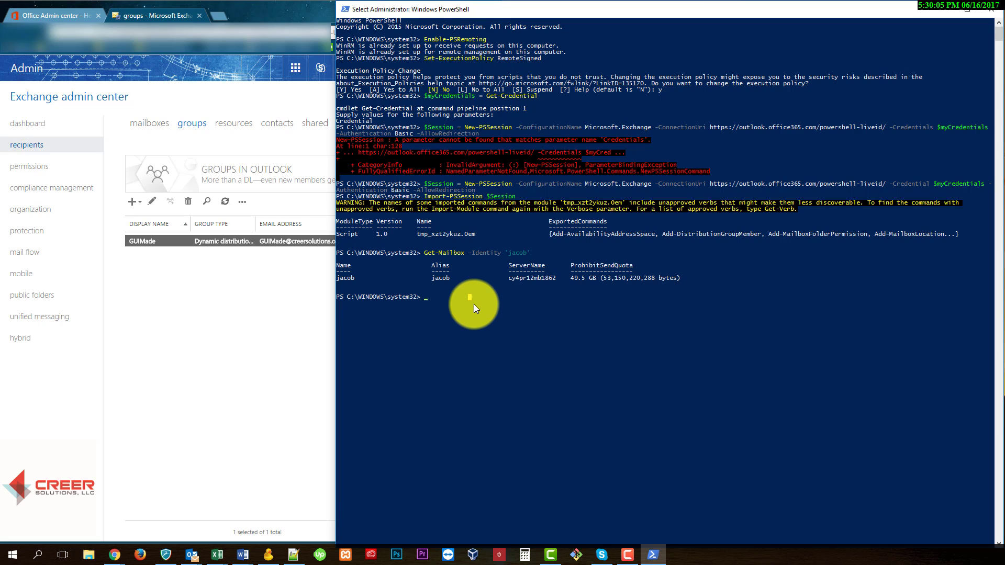
key(Escape)
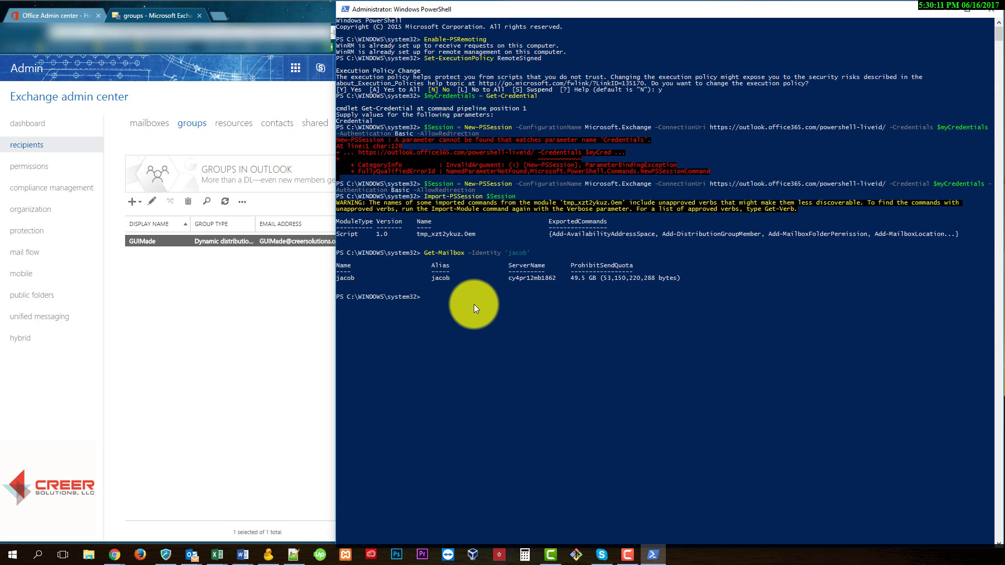
Step: Write a New-DynamicDistributionGroup command with the name PowershellMade and -IncludedRecipients MailboxUsers
text(New-Dy)
key(Tab)
text(-Name)
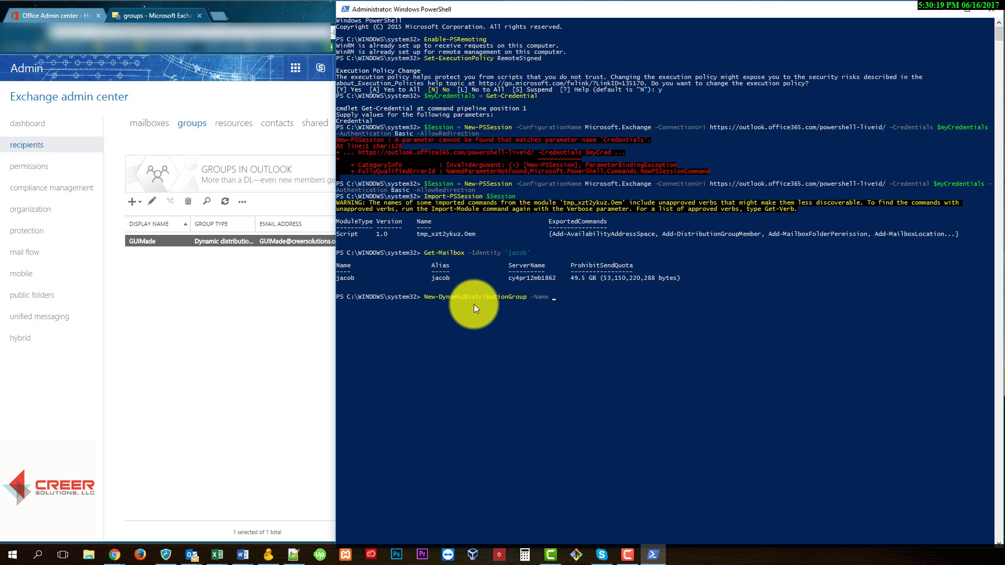
text( ')
text(PowershellM)
text(ade')
key(BackSpace)
text(-IncludeRec)
key(BackSpace)
key(BackSpace)
key(BackSpace)
key(BackSpace)
key(BackSpace)
key(BackSpace)
key(BackSpace)
key(BackSpace)
key(BackSpace)
key(BackSpace)
key(BackSpace)
key(BackSpace)
key(BackSpace)
key(BackSpace)
key(BackSpace)
key(BackSpace)
key(BackSpace)
key(BackSpace)
key(BackSpace)
key(BackSpace)
text(PowershellMade -IncludedRecipients)
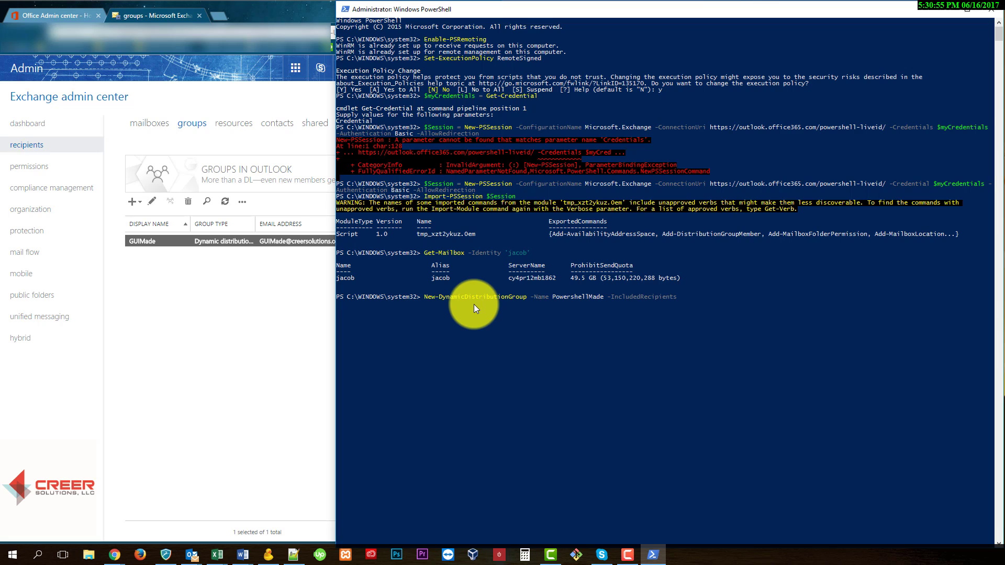
text(MailboxUsers)
Step: Add -ConditionalCustomAttribute1 Custom1 and -ConditionalCustomAttribute2 Custom2 to the command and run it to create the group
text(-)
text(Cond)
key(Tab)
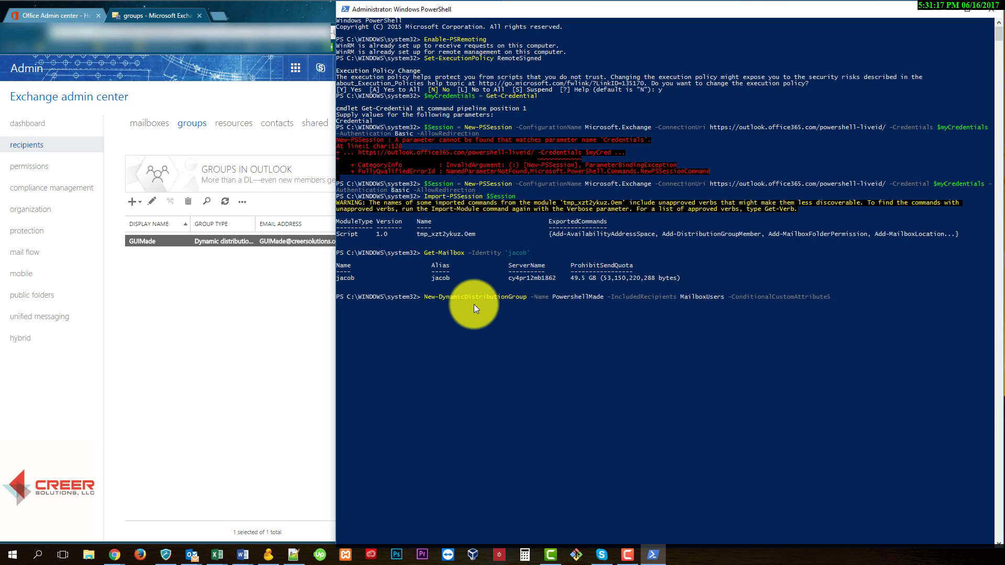
key(BackSpace)
text(1 Custom1 -Cond)
key(Tab)
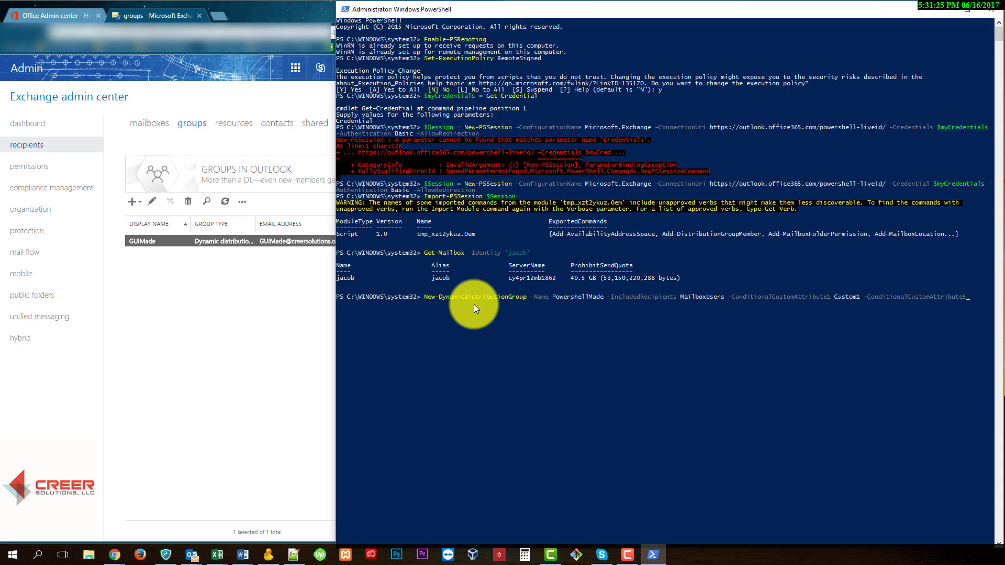
text(Custom2)
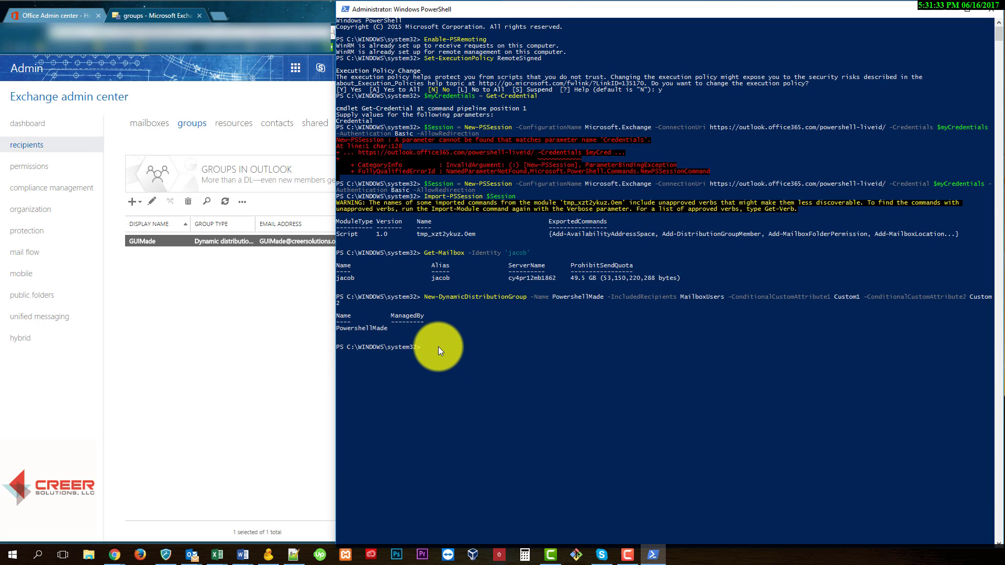
Step: Query the new group with Get-DynamicDistributionGroup -Identity PowershellMade and review the output
text(Get-Dy)
key(Tab)
text(-Identity PowershellMa)
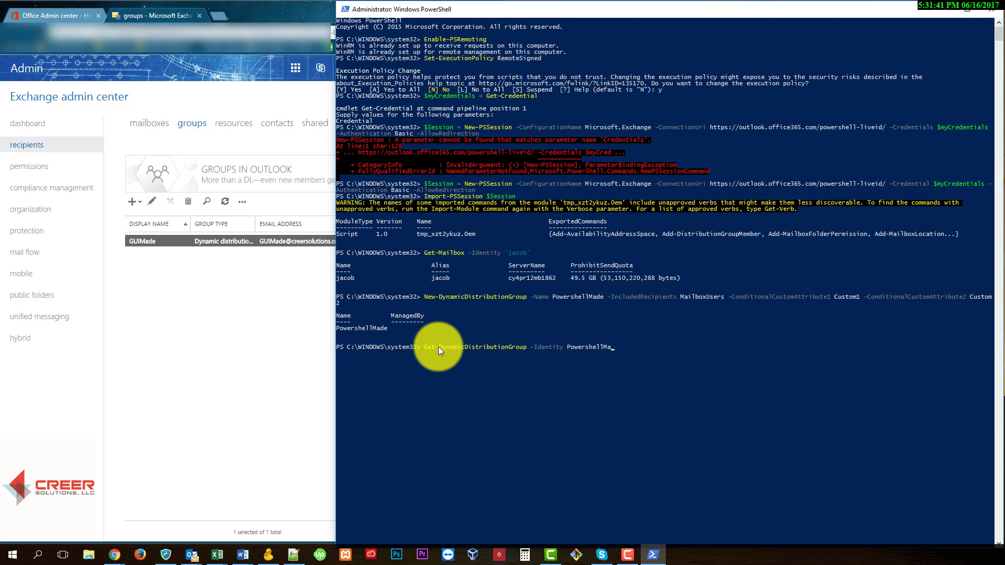
text(de)
key(Return)
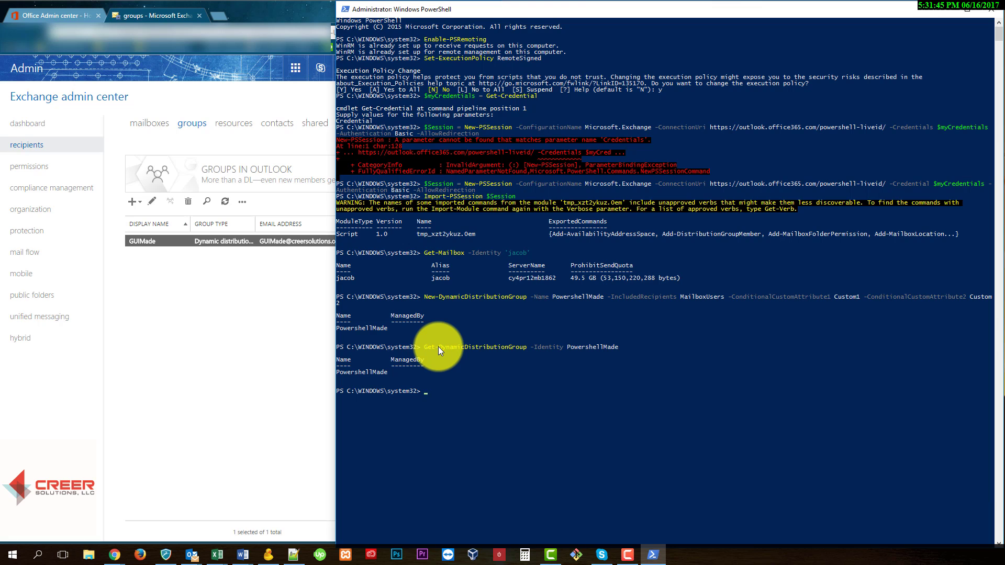
drag(422, 344, 621, 354)
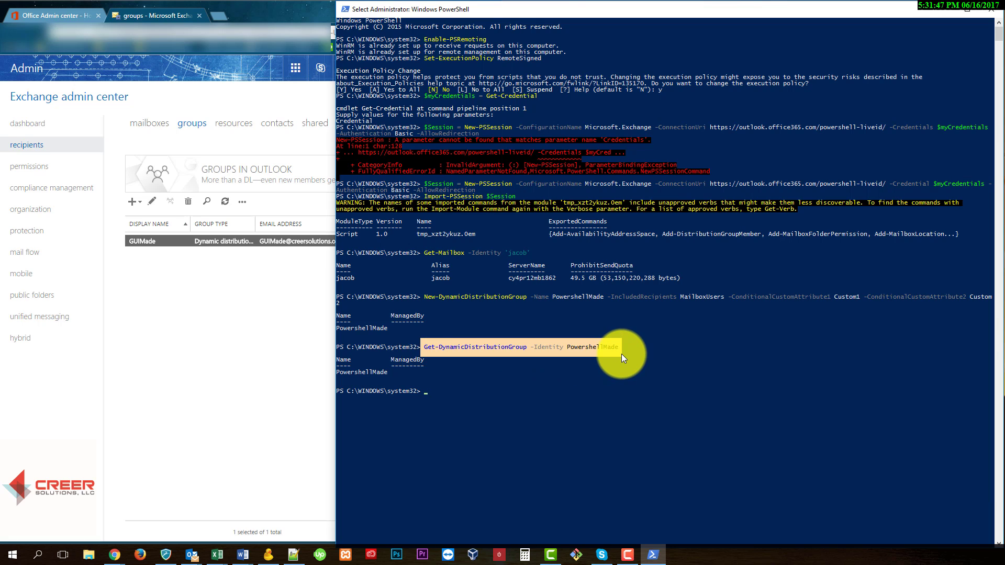
click(472, 366)
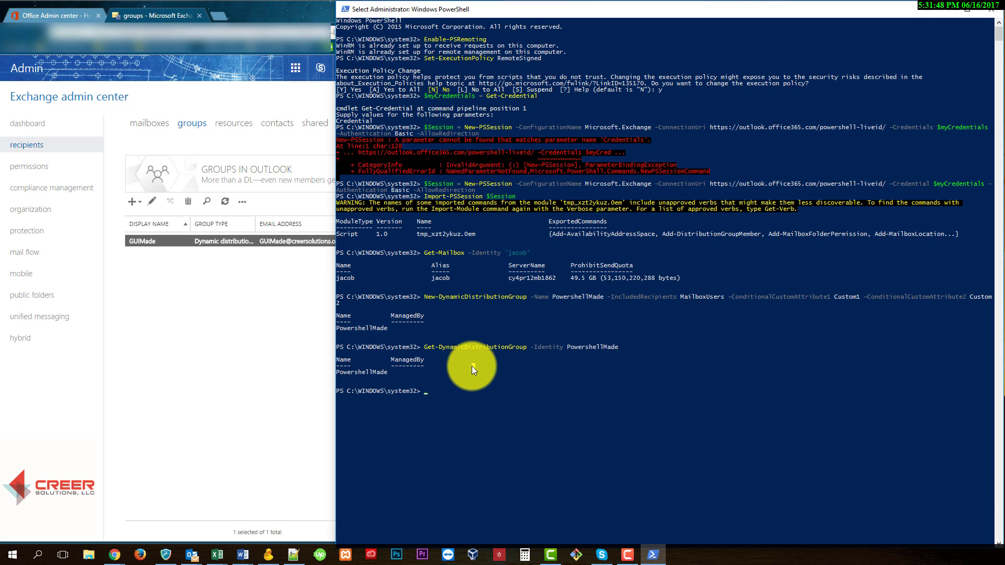
click(440, 394)
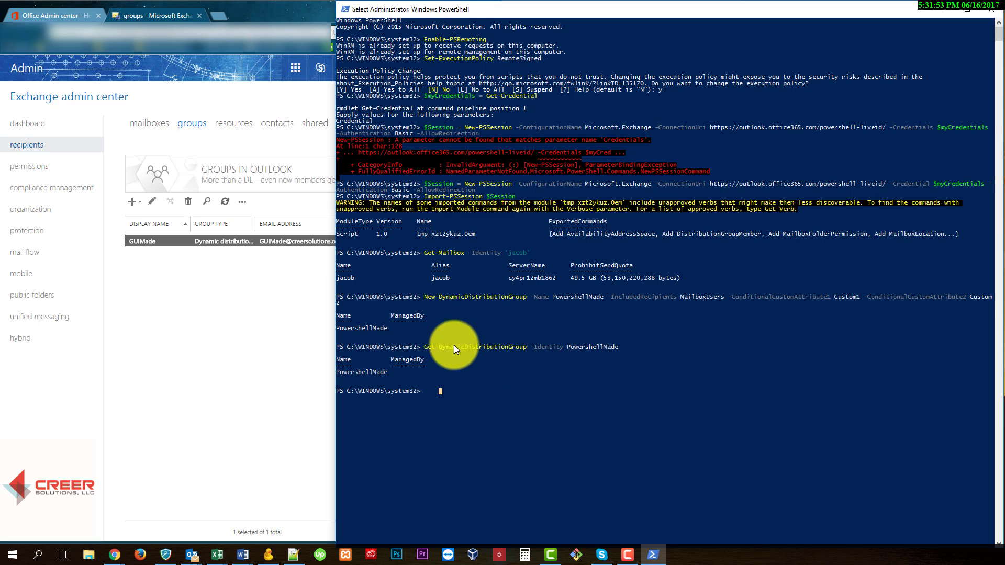
drag(422, 347, 630, 355)
click(497, 367)
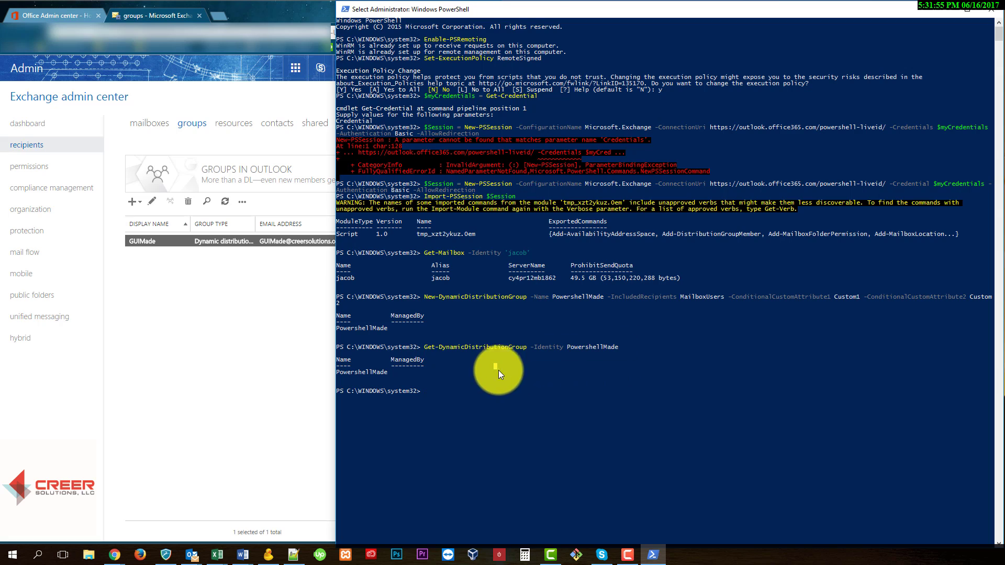
click(449, 393)
click(451, 391)
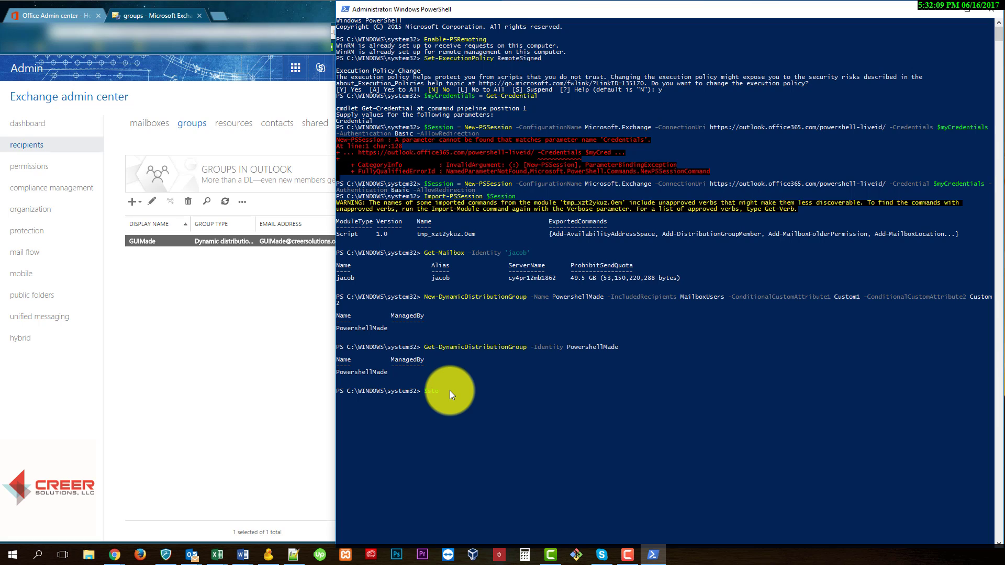
Step: Store the output of Get-DynamicDistributionGroup -Identity PowershellMade in the variable $store and display the variable
text(re = Get-DynamicD)
key(Tab)
text(-Id)
key(Tab)
text(Pow)
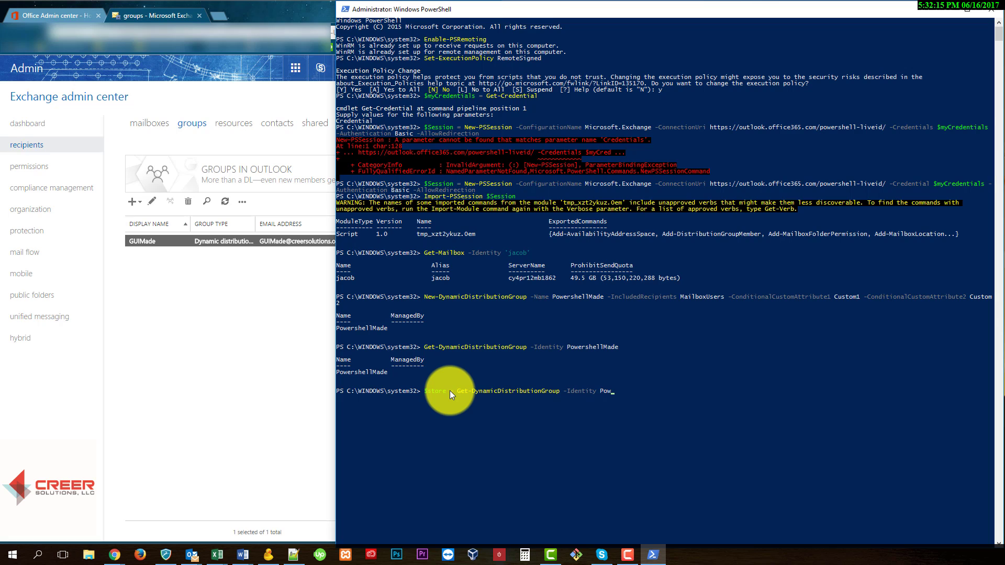
text(ershellMade)
key(Return)
text($store)
key(Return)
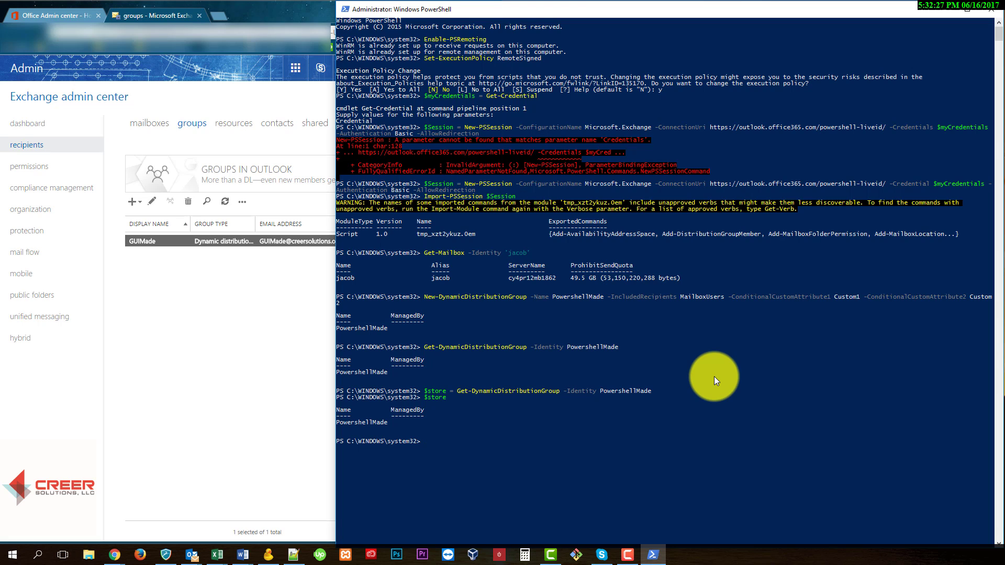
Step: List the group's matching recipients by running Get-Recipient -RecipientPreviewFilter $store.RecipientFilter
text(Get-Recipient -RecipientTypeDetails)
key(Tab)
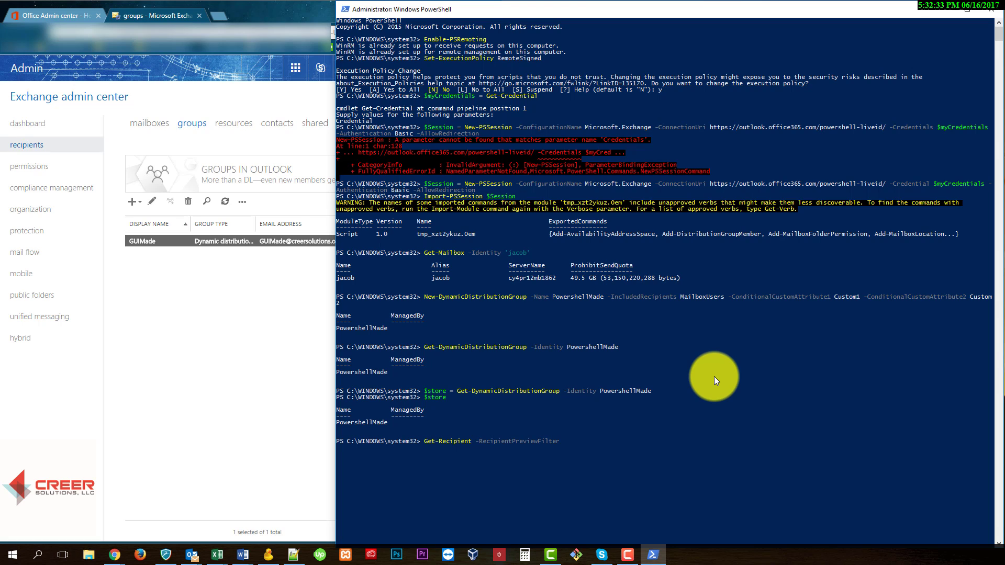
text($store.Rec)
key(Tab)
key(Tab)
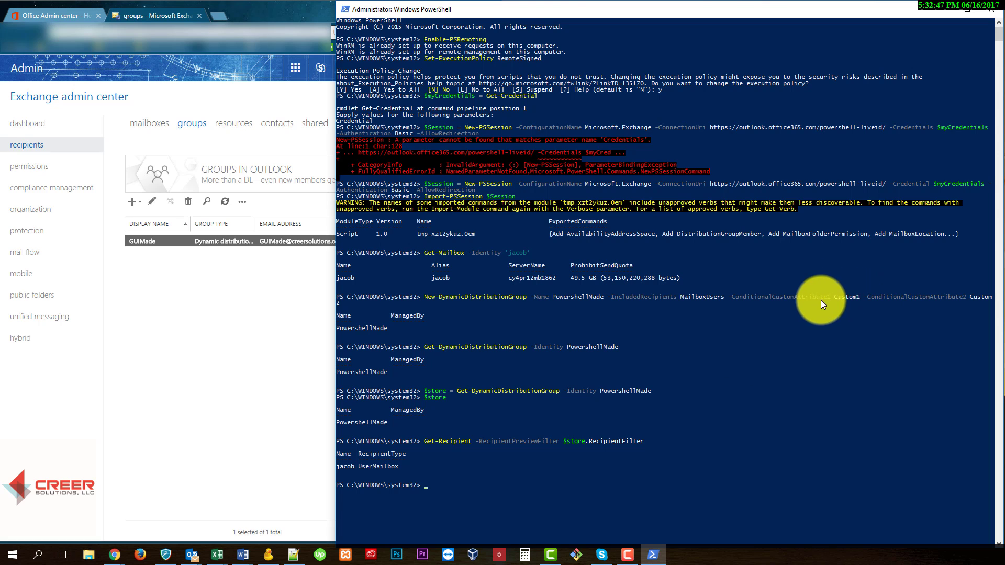
Step: Switch to the Exchange admin center, open the user's mailbox properties and select custom attribute 2
drag(726, 295, 859, 300)
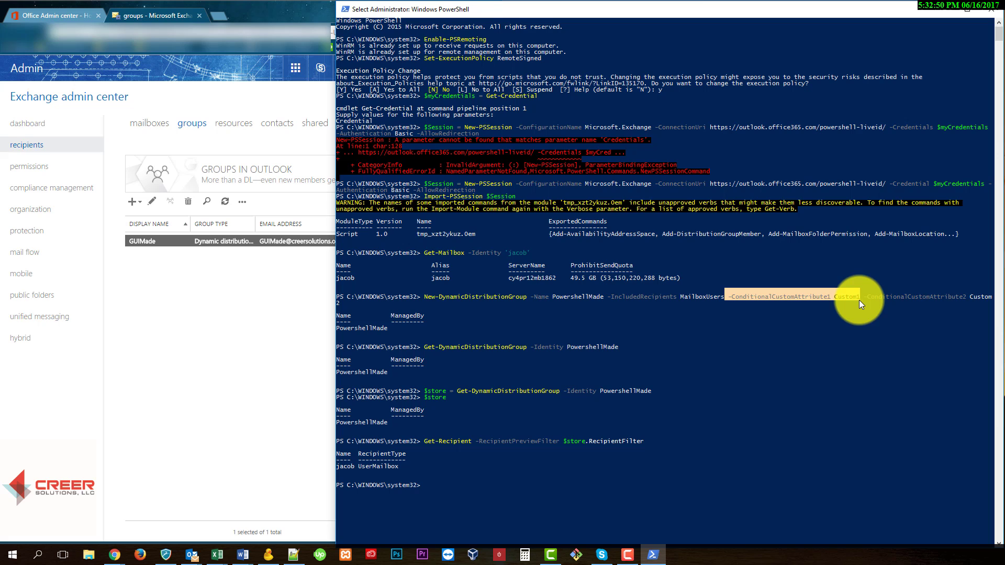
click(227, 309)
click(158, 129)
double_click(169, 196)
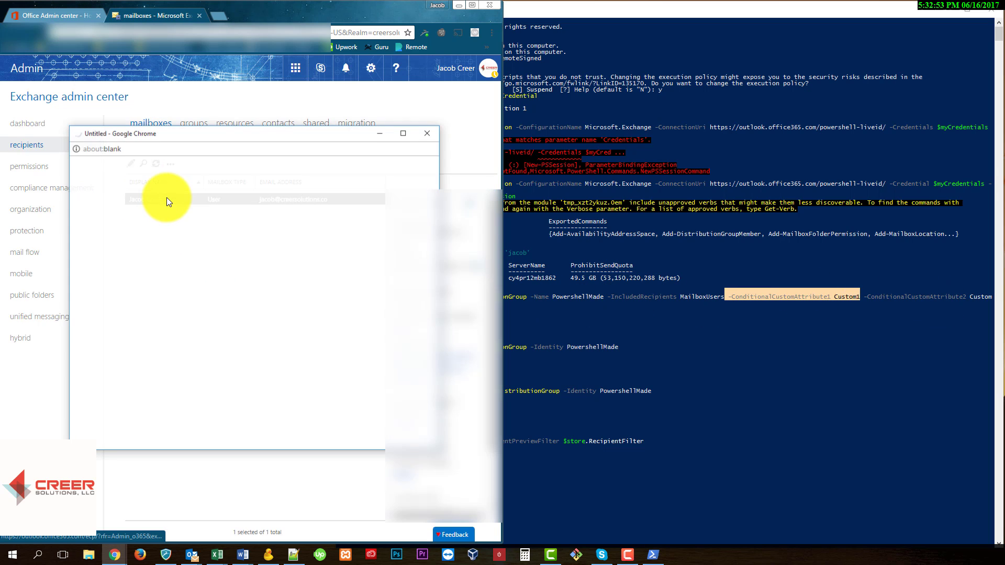
scroll(203, 366, down, 2)
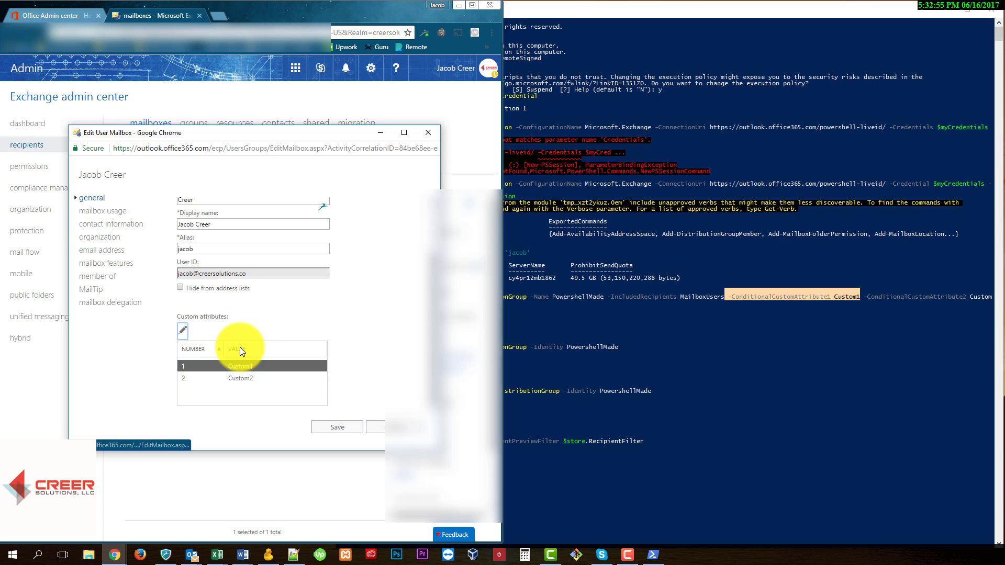
click(242, 378)
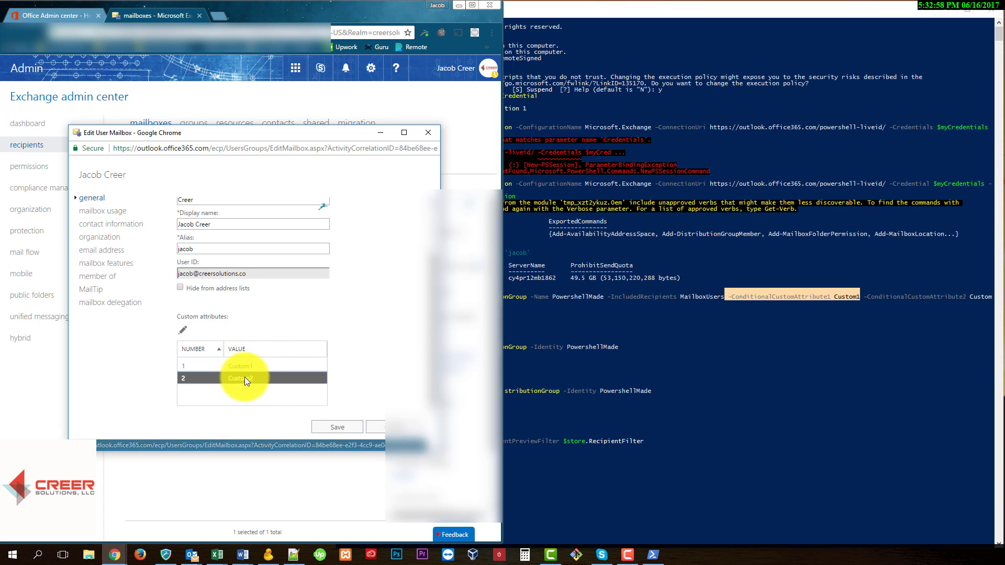
Step: Clear the value of custom attribute 2 on the mailbox and save the mailbox changes
click(182, 334)
click(135, 222)
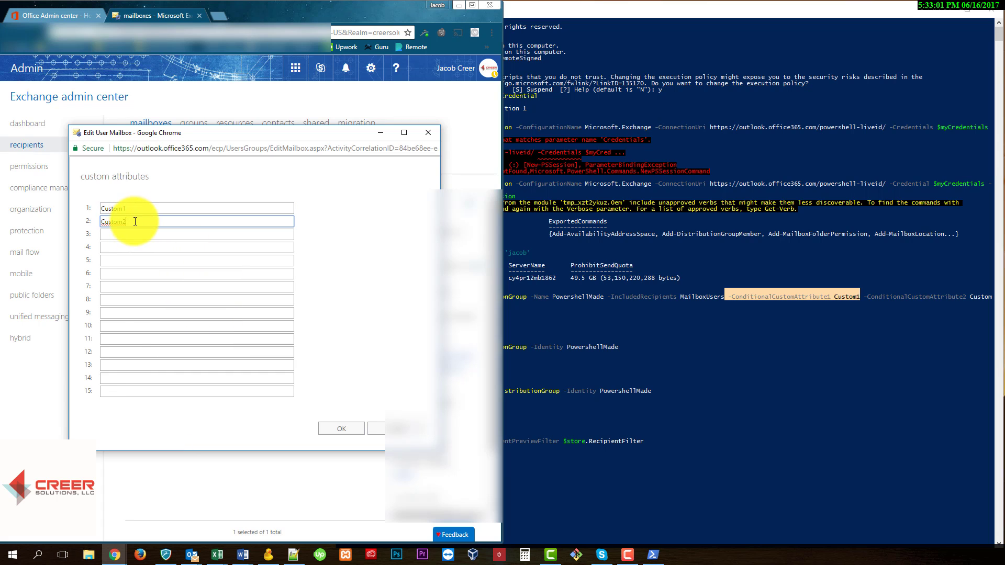
key(BackSpace)
key(BackSpace)
key(BackSpace)
key(BackSpace)
key(BackSpace)
key(BackSpace)
key(BackSpace)
click(341, 428)
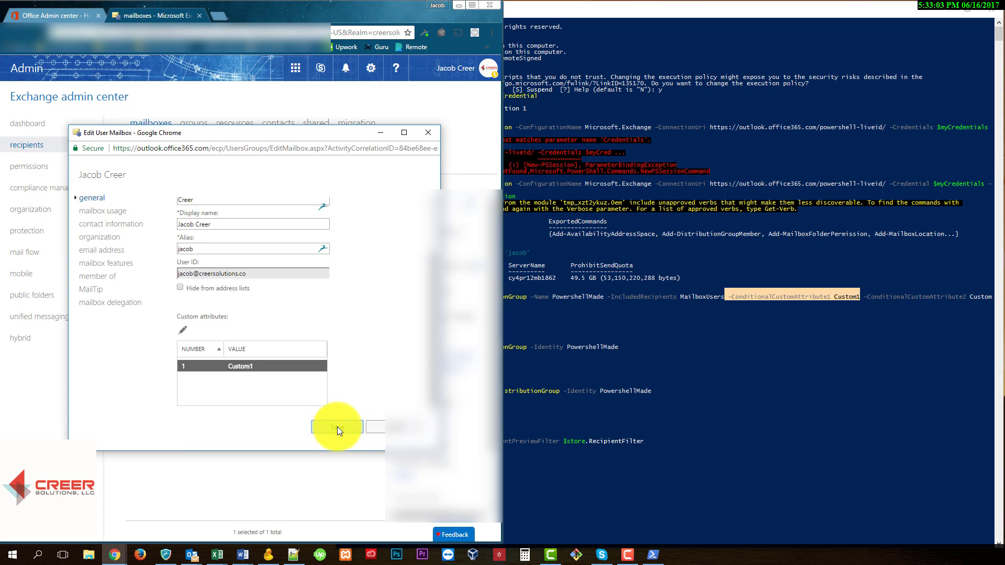
click(338, 427)
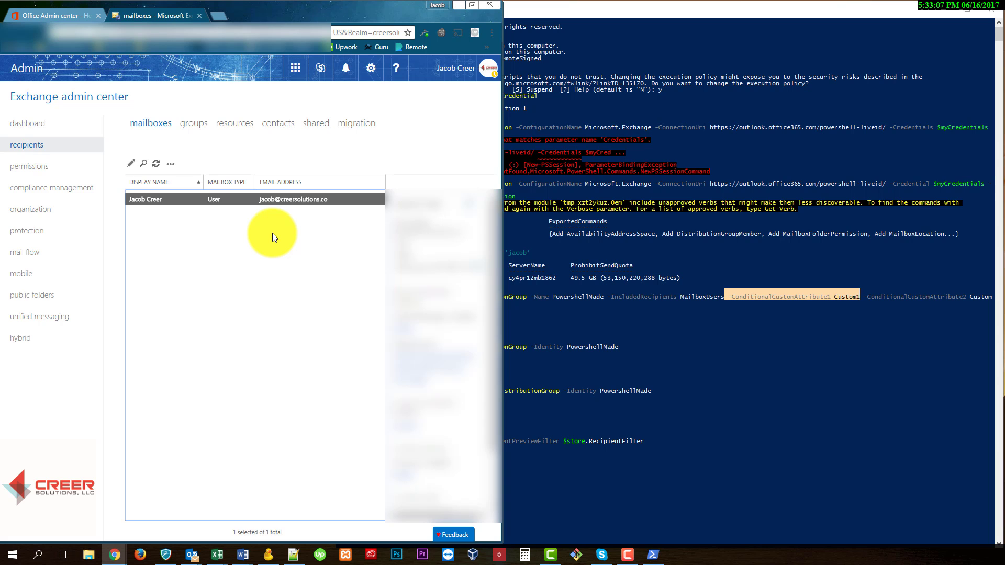
Step: Back in PowerShell, reload PowershellMade into $store and rerun Get-Recipient with -RecipientPreviewFilter $store.RecipientFilter
click(592, 481)
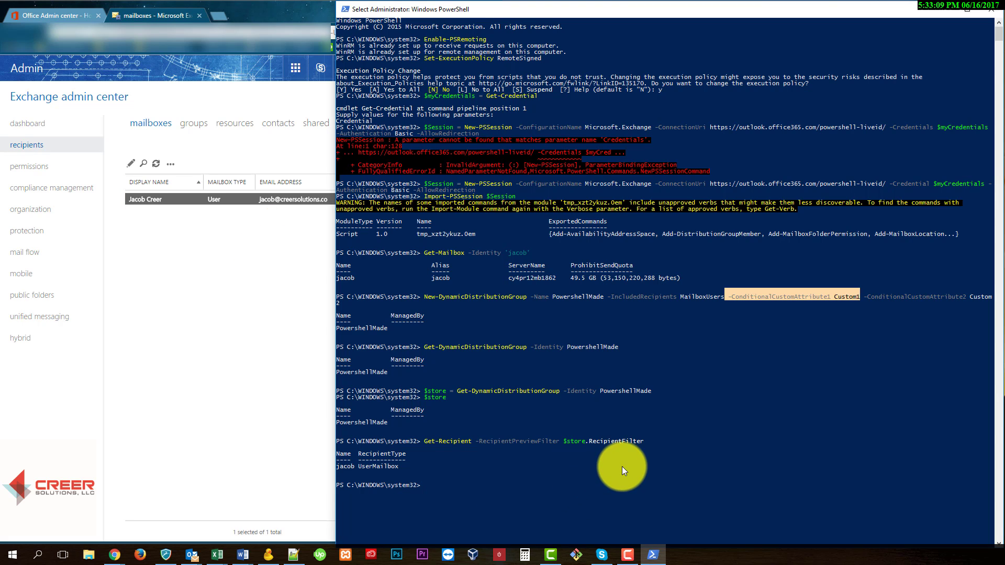
key(Return)
key(Up)
key(Up)
key(Up)
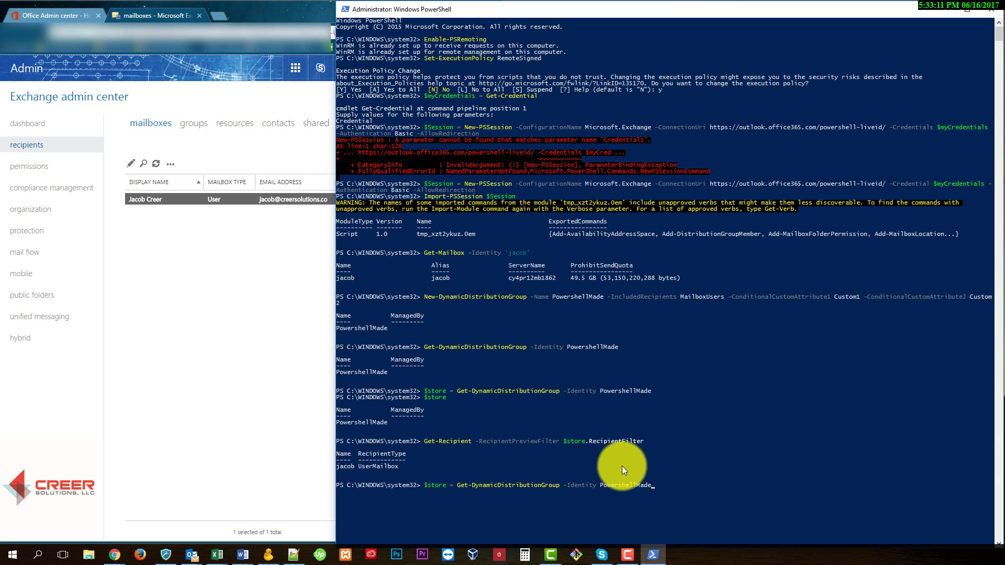
key(Return)
key(Up)
key(Up)
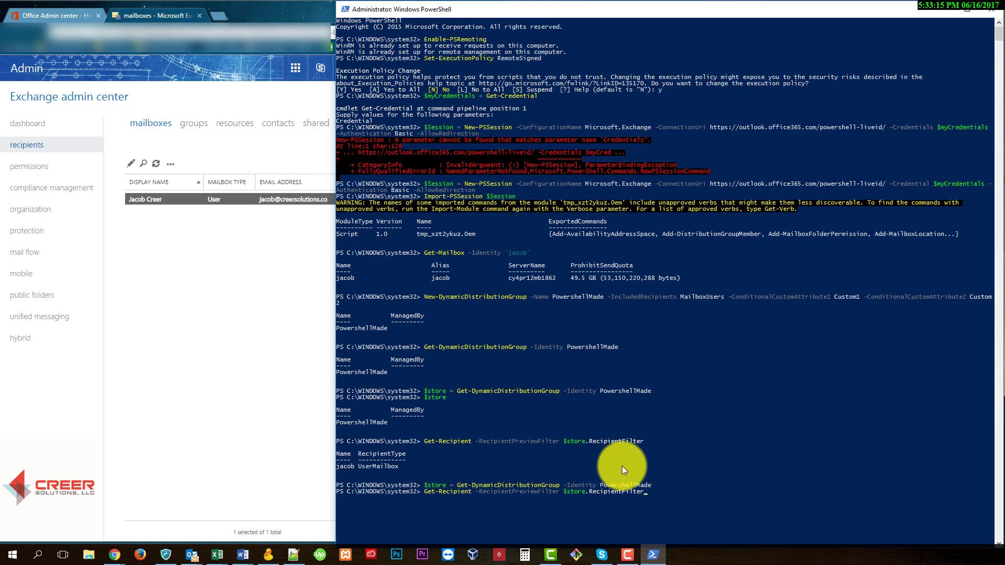
key(Return)
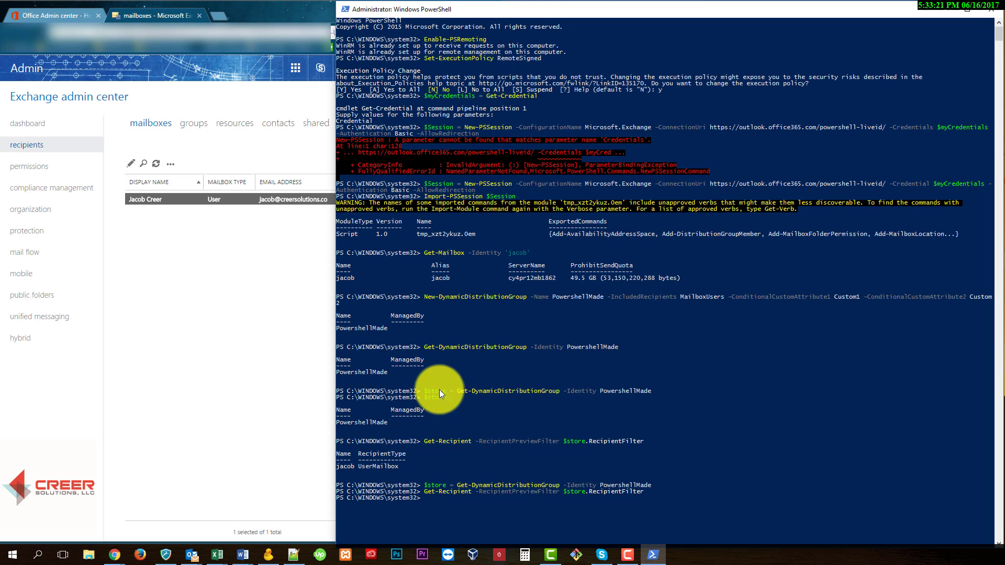
Step: In the Exchange admin center, examine the membership rules of the GUIMade group and close it without changes
click(195, 125)
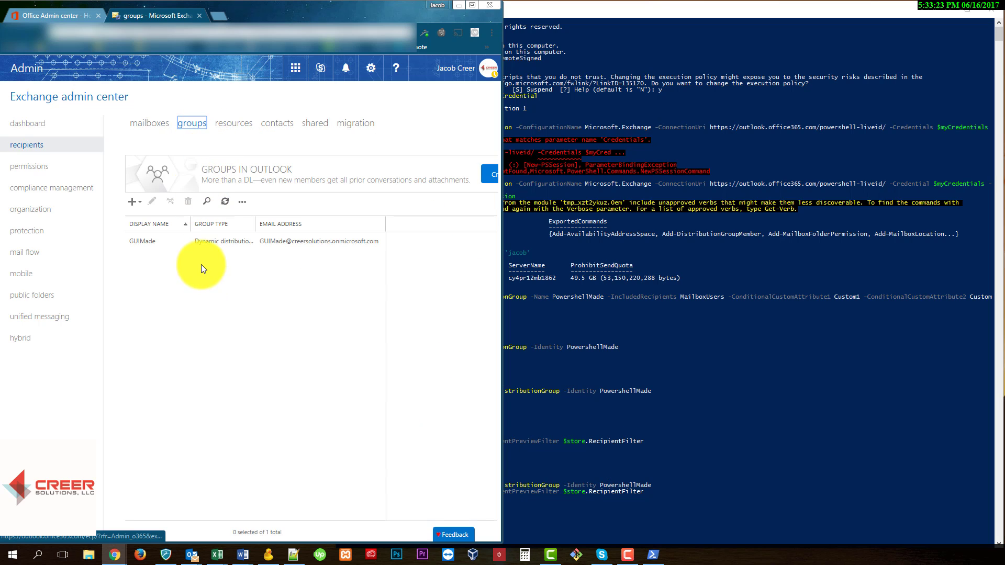
double_click(171, 243)
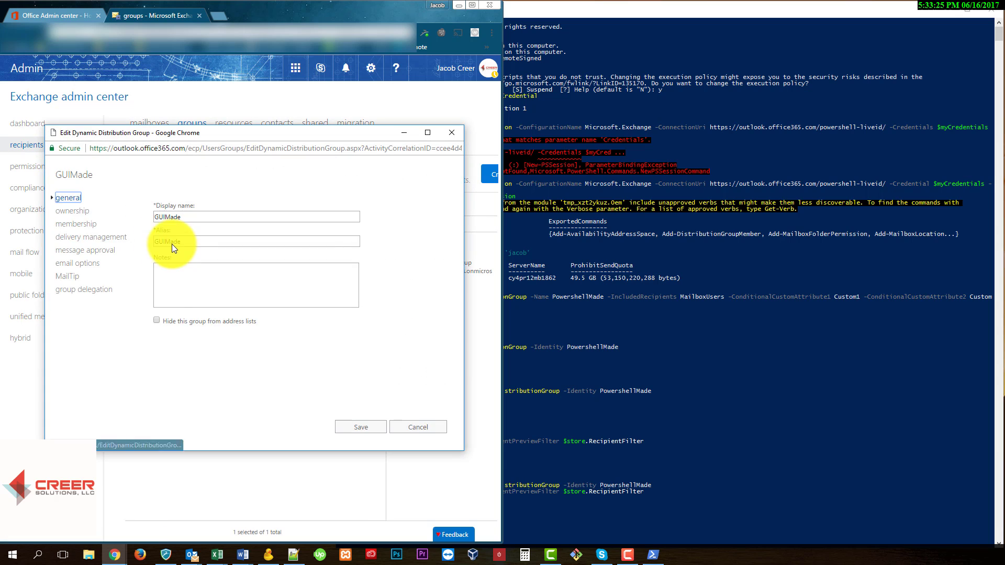
click(77, 224)
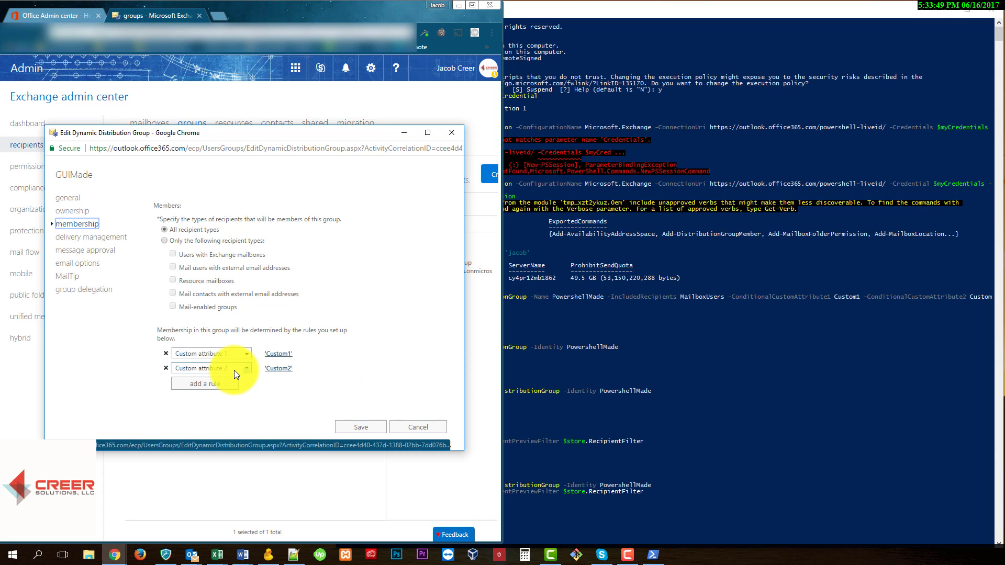
click(415, 427)
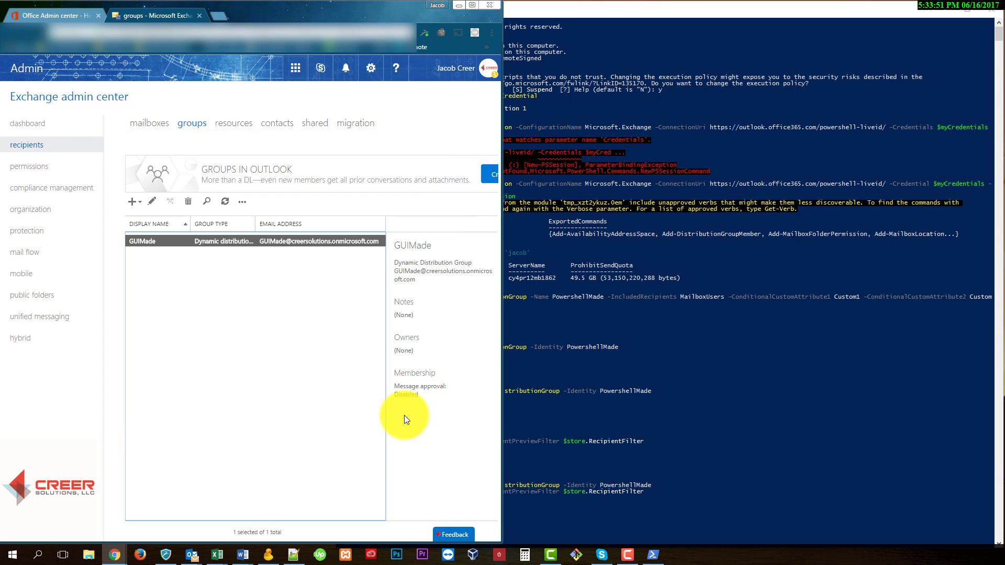
Step: Switch to PowerShell and start a Set-DynamicDistributionGroup command with -Identity PowershellMade and the -RecipientFilter parameter
click(653, 555)
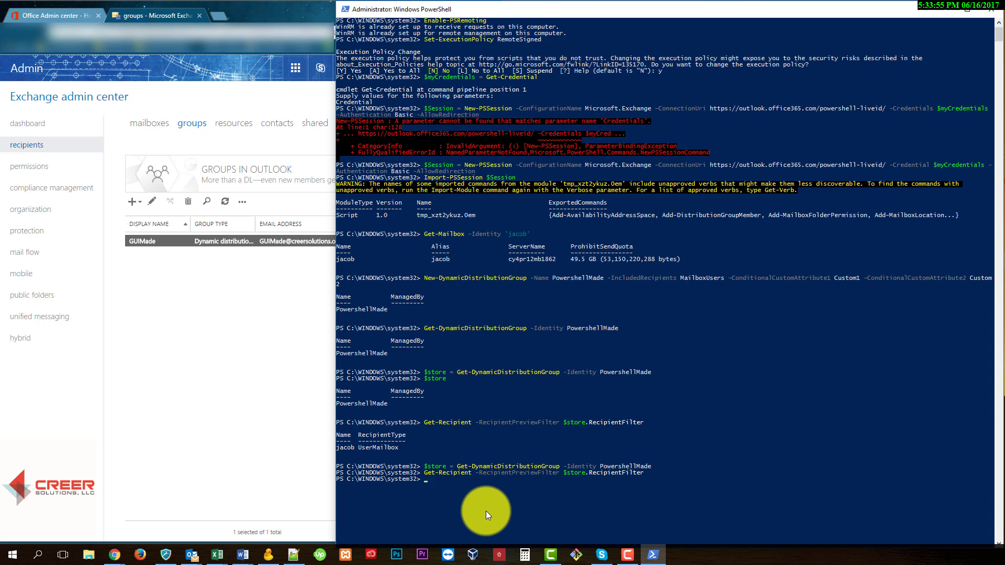
text(Set-DynamicDistributionGroup -Identity)
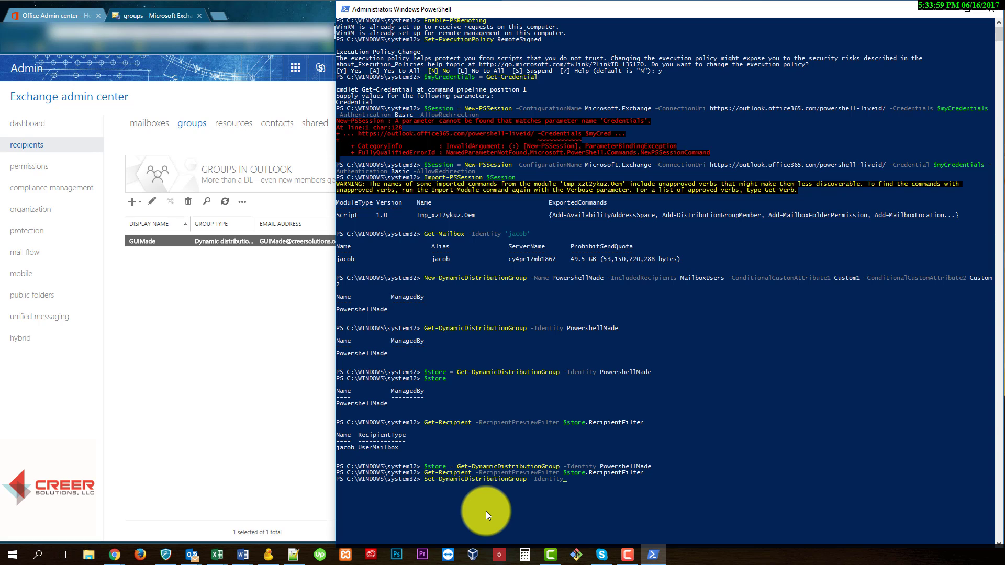
text( PowershellMade -)
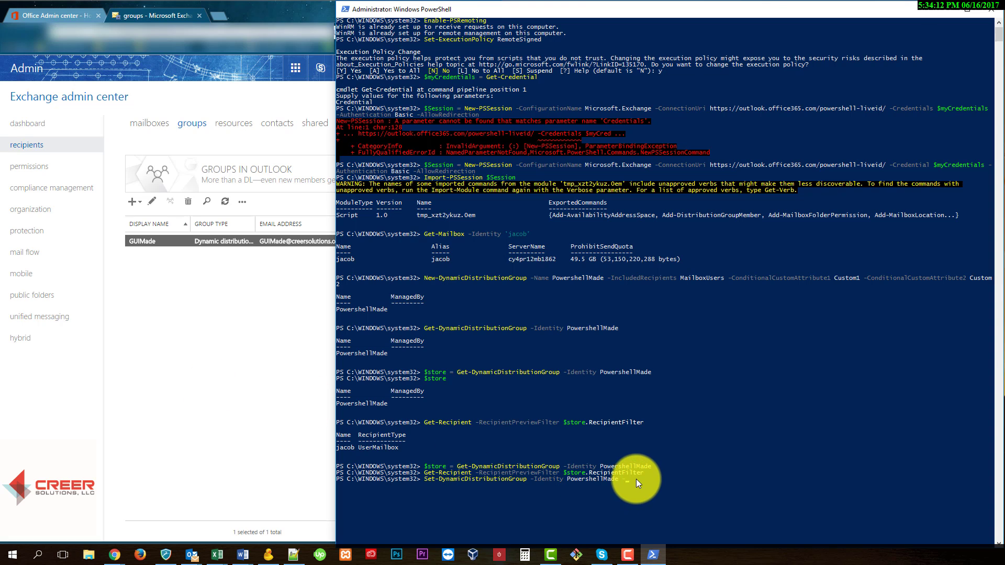
click(635, 480)
key(Escape)
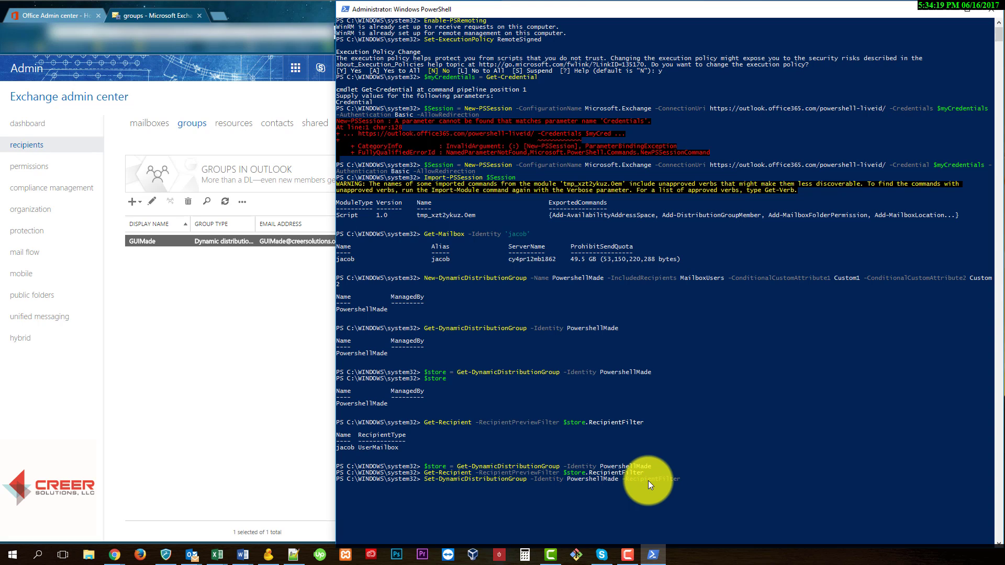
Step: Enter the filter block {(RecipientType -eq 'Mailuser') -and ()}, leaving the second condition's parentheses empty
text({})
text(Recipi)
text(entType -eq)
text( ')
text(Mail)
text(user')
text(})
text(()
text( -and)
text( ()
text())
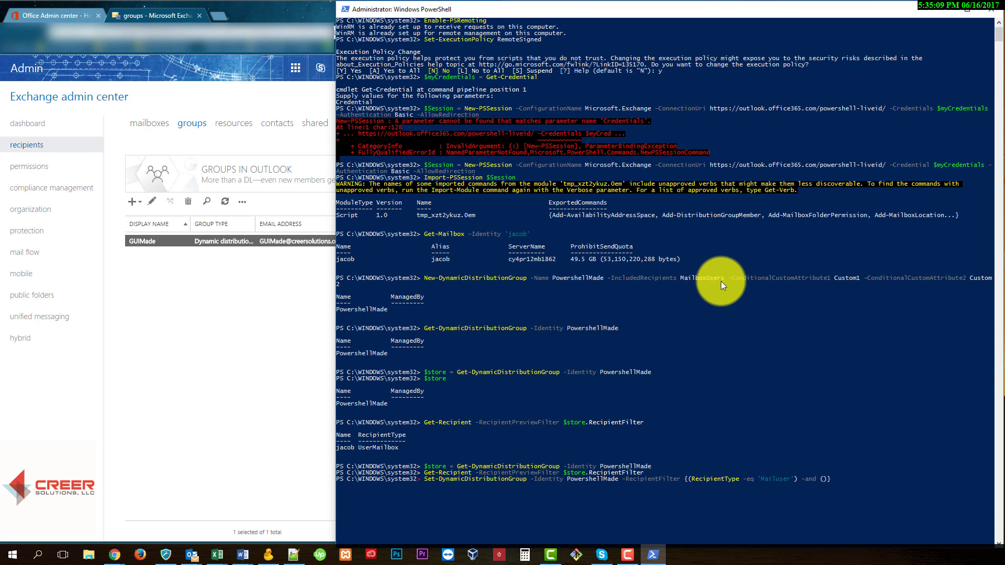
Step: Fill the second parentheses with CustomAttribute1 -eq 'Custom1' -or CustomAttribute2 -eq 'Custom2' and run the command
key(Left)
key(Left)
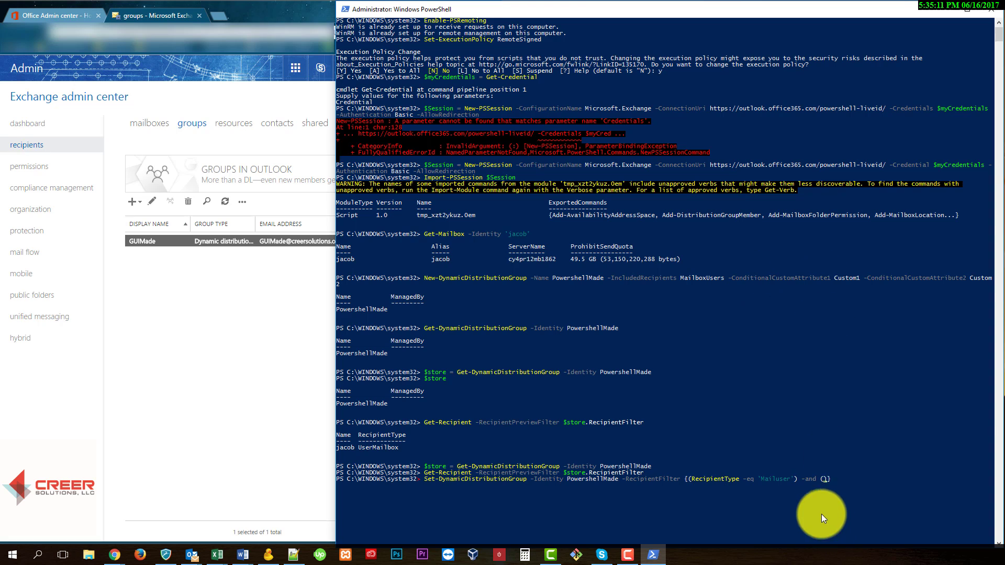
click(825, 479)
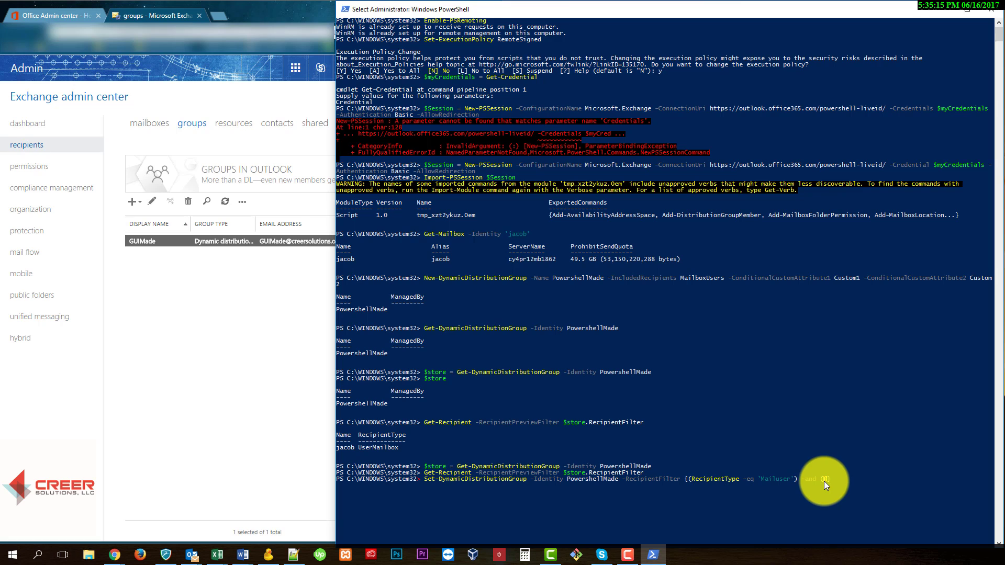
text(Cust)
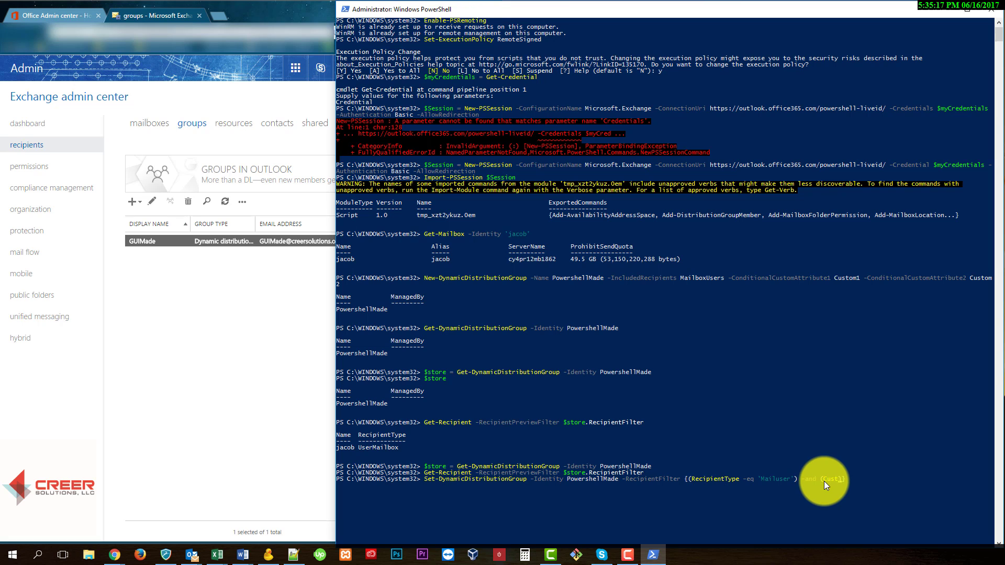
text(omAttribute1 -eq 'Custom1' -or CustomAttribute)
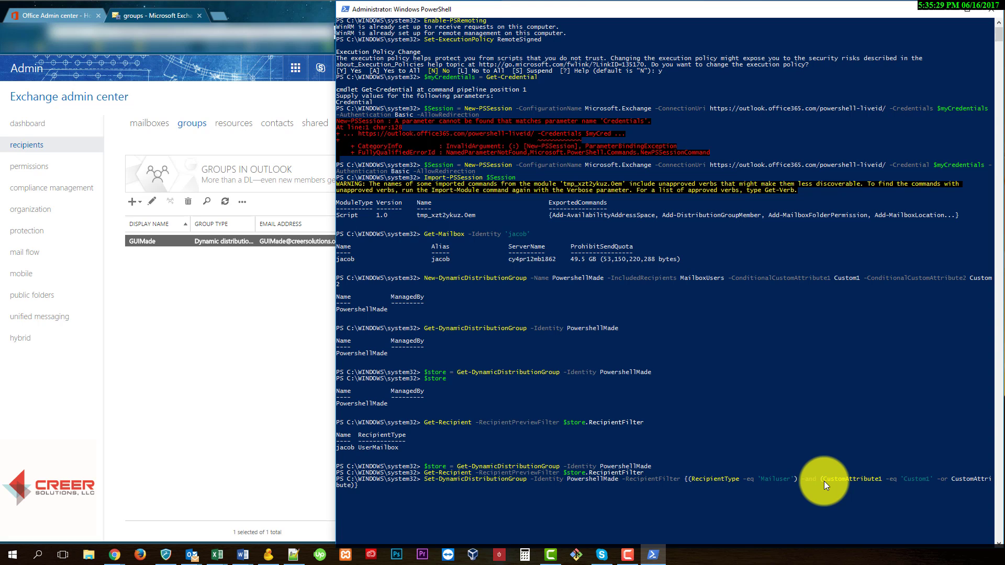
text(2 -eq 'Custom2)
key(Return)
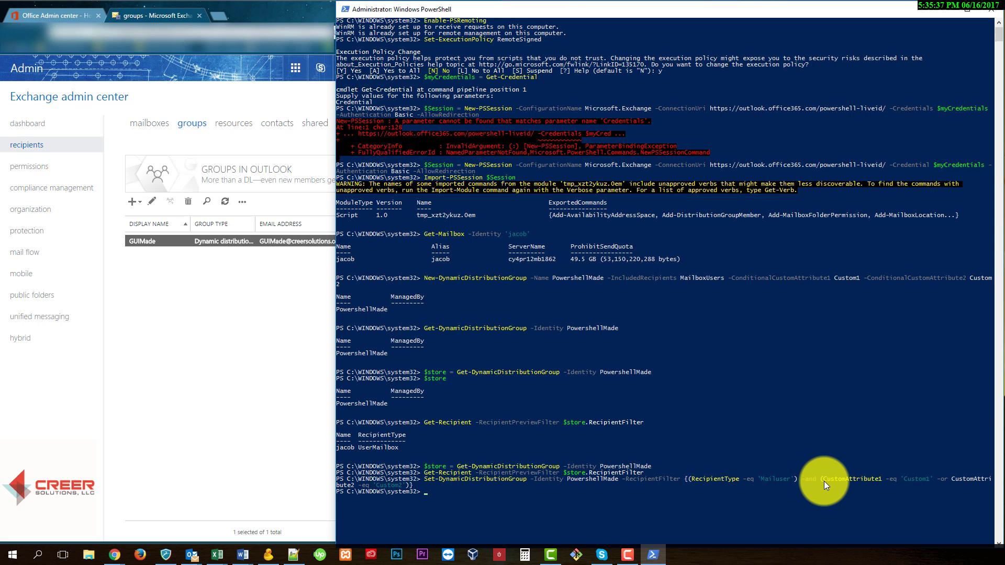
Step: In the Exchange admin center, refresh the groups list, examine the recipient filter in PowershellMade's membership settings, and save the group
click(326, 269)
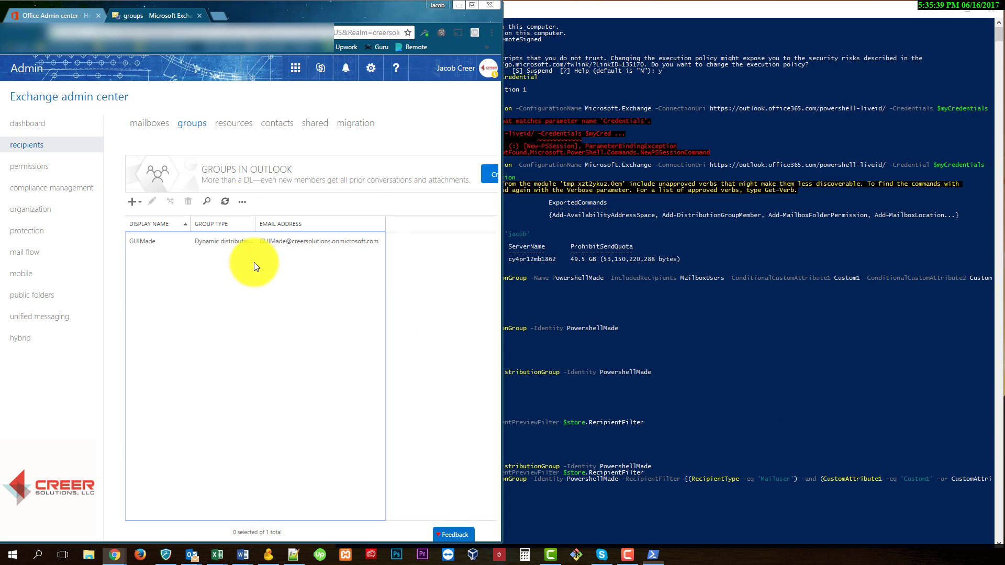
click(225, 201)
click(172, 256)
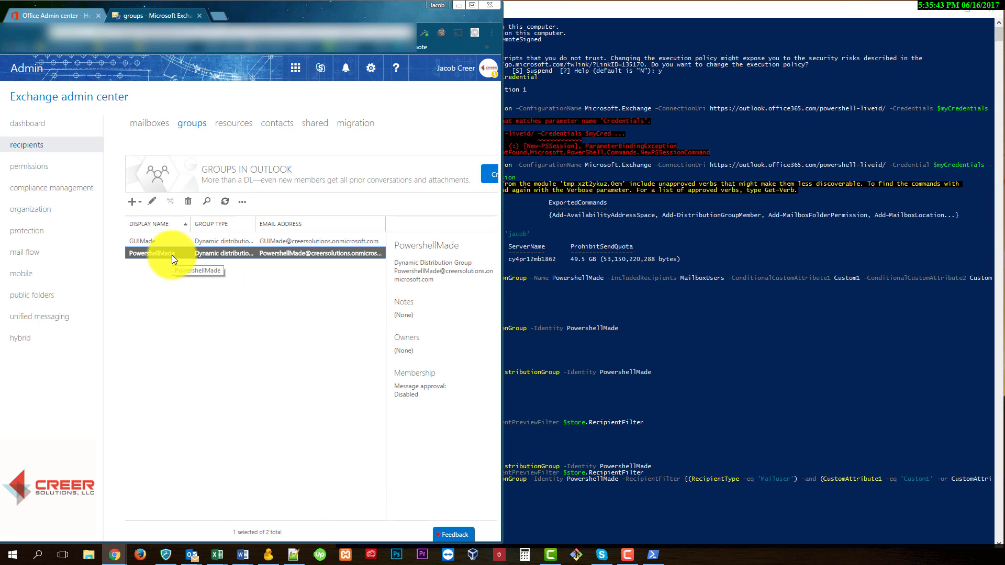
double_click(171, 255)
click(77, 223)
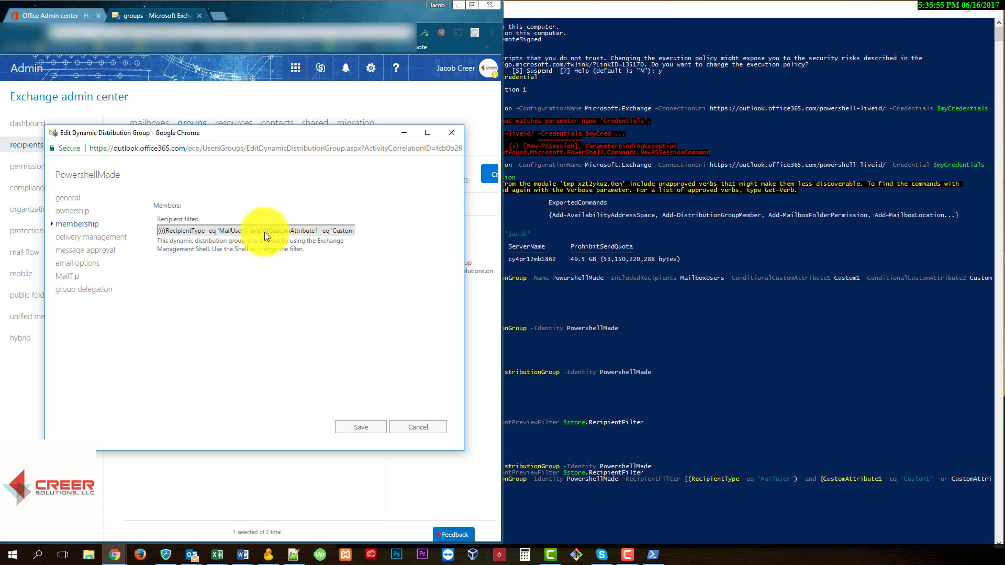
drag(264, 231, 338, 236)
click(359, 427)
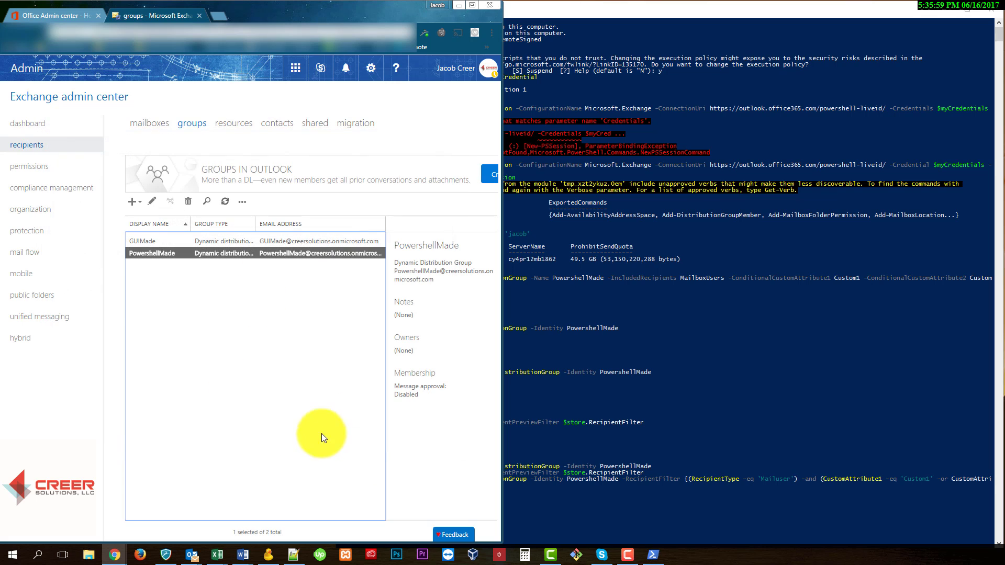
Step: Switch to PowerShell, reload the PowershellMade group into $store, and rerun Get-Recipient -RecipientPreviewFilter $store.RecipientFilter
click(544, 493)
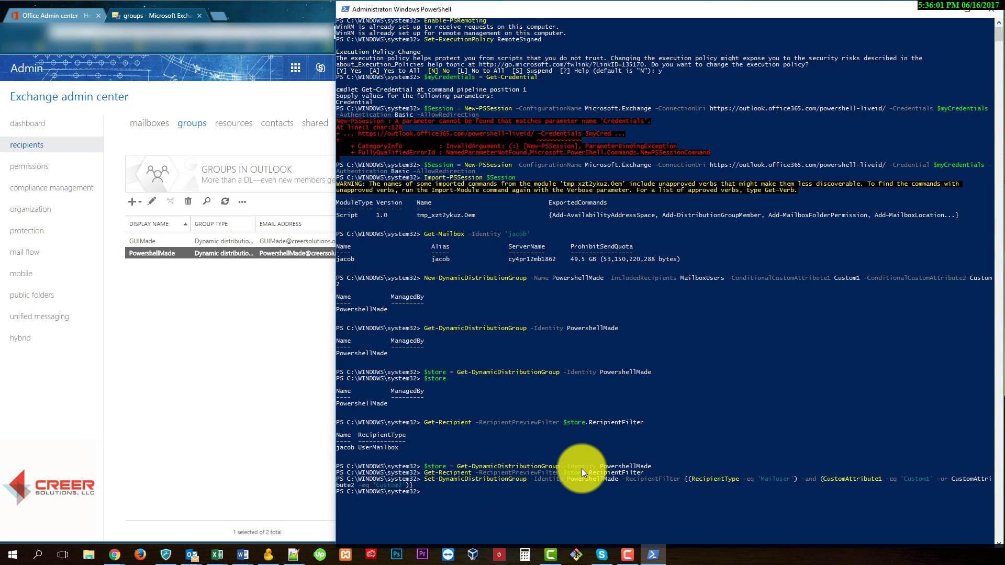
key(Up)
key(Up)
key(Up)
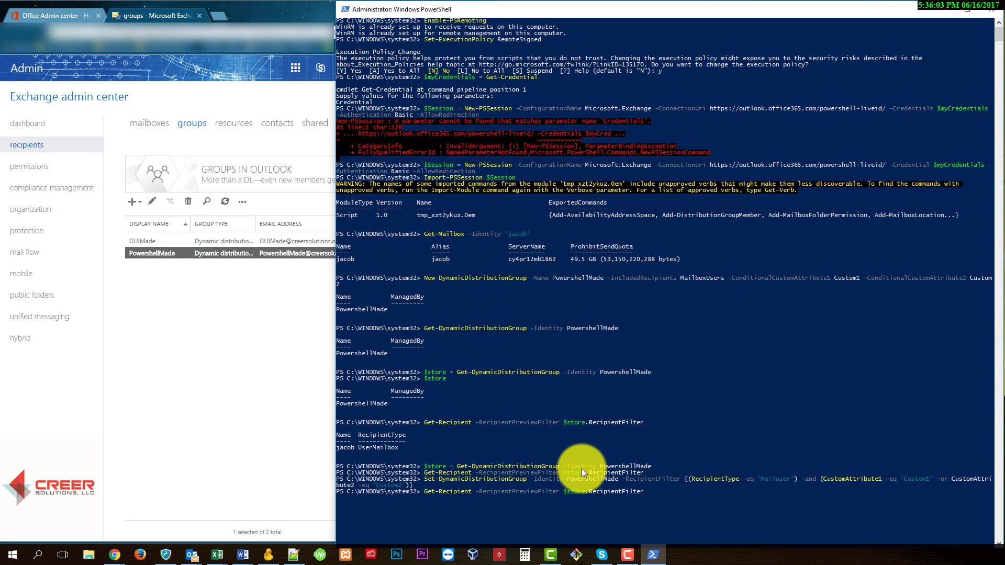
key(Return)
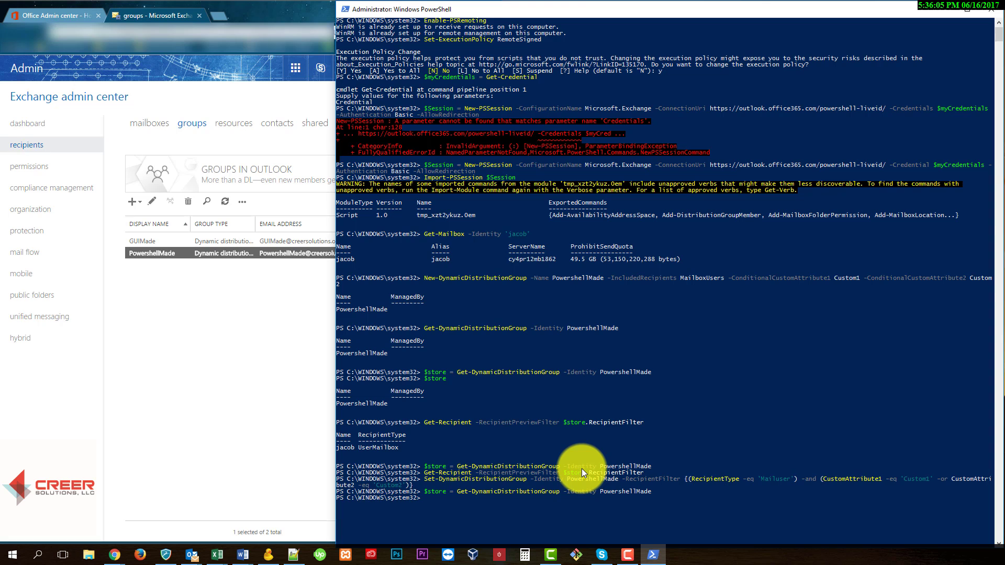
key(Up)
key(Up)
key(Up)
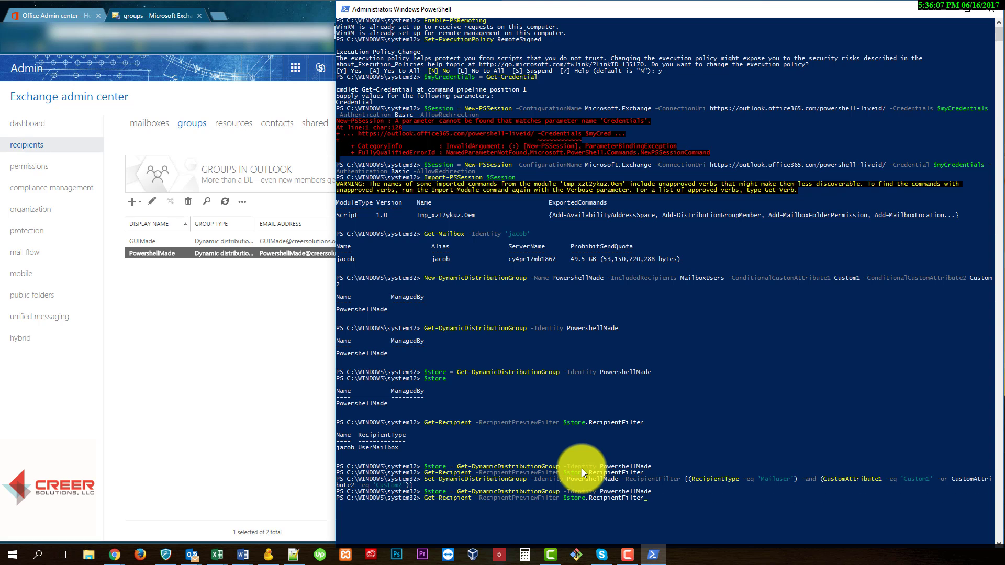
key(Return)
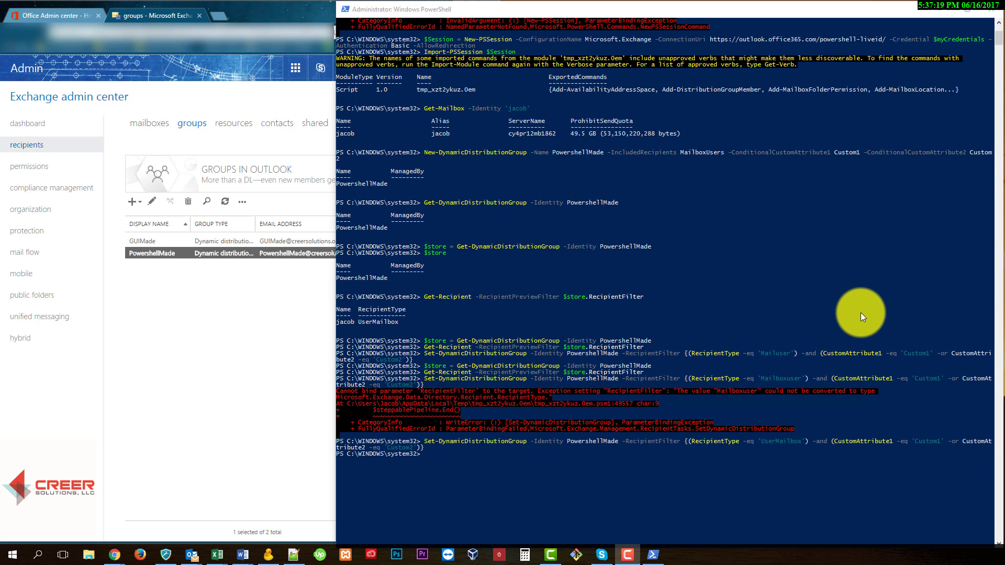
Step: Examine the earlier $store assignment and the RecipientType -eq 'Mailuser' condition in the console history, then clear the selection
click(423, 365)
drag(422, 365, 645, 366)
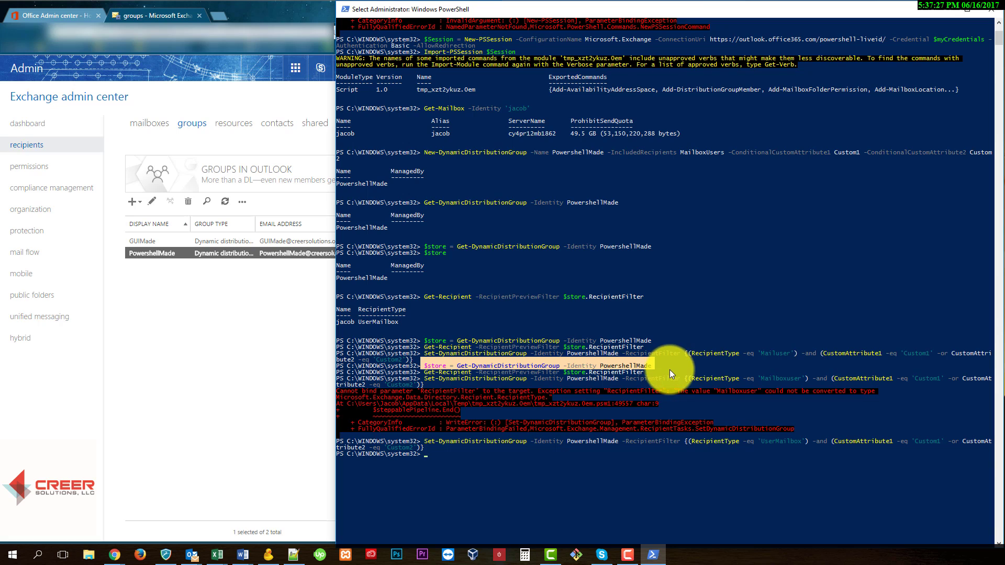
drag(692, 353, 788, 354)
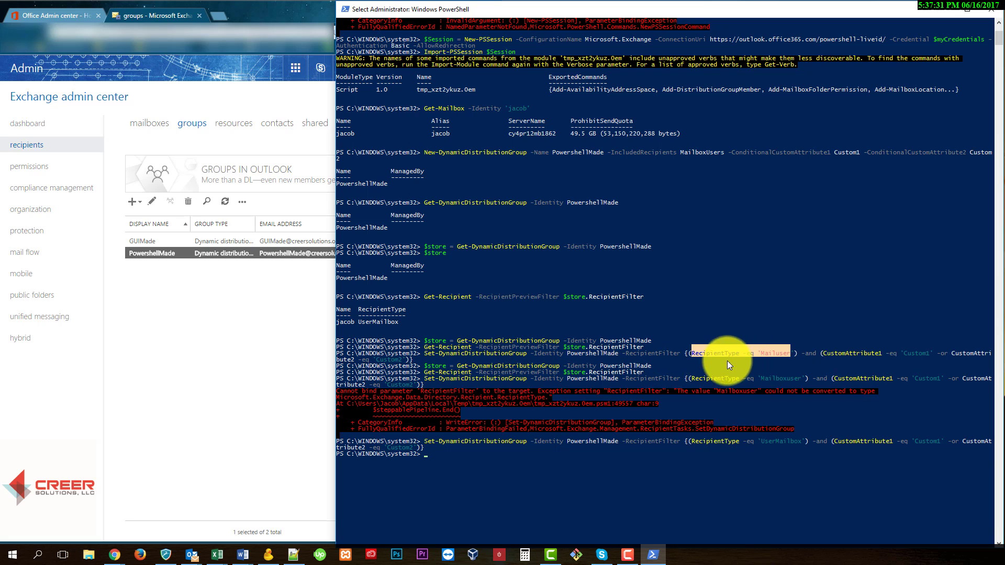
right_click(432, 455)
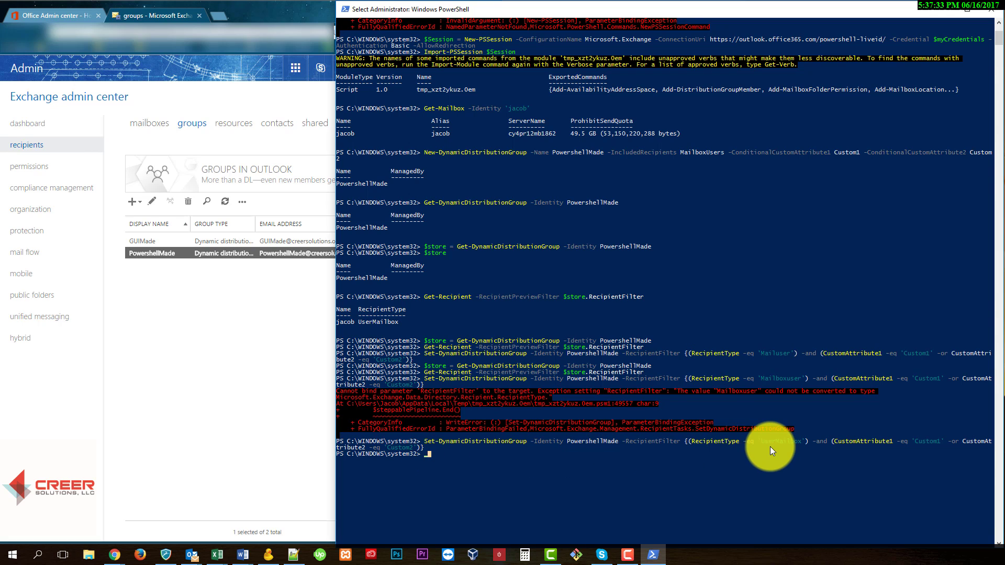
key(Escape)
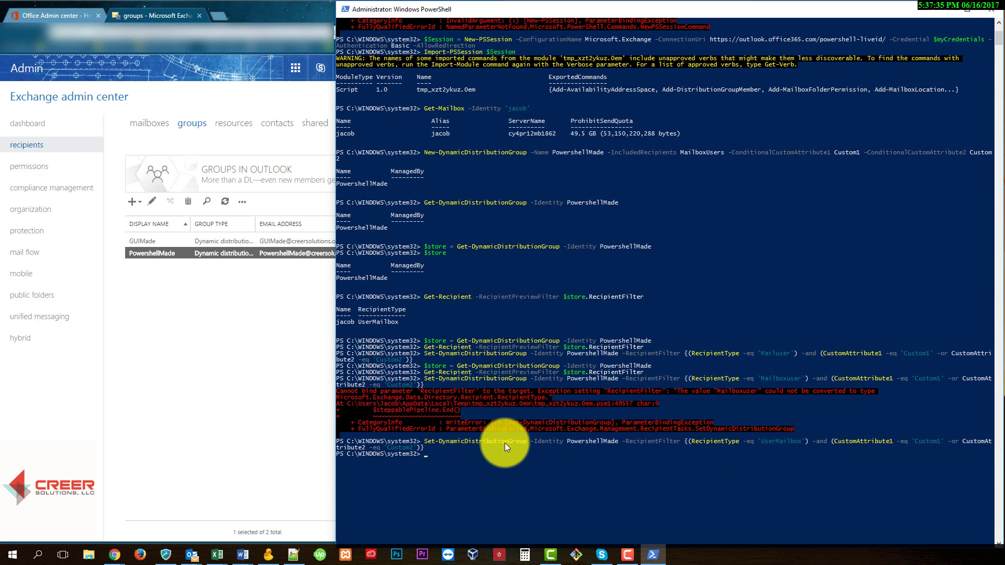
Step: Store PowershellMade in $store again and preview the recipients matched by its UserMailbox filter with Get-Recipient
key(Up)
key(Up)
key(Up)
key(Up)
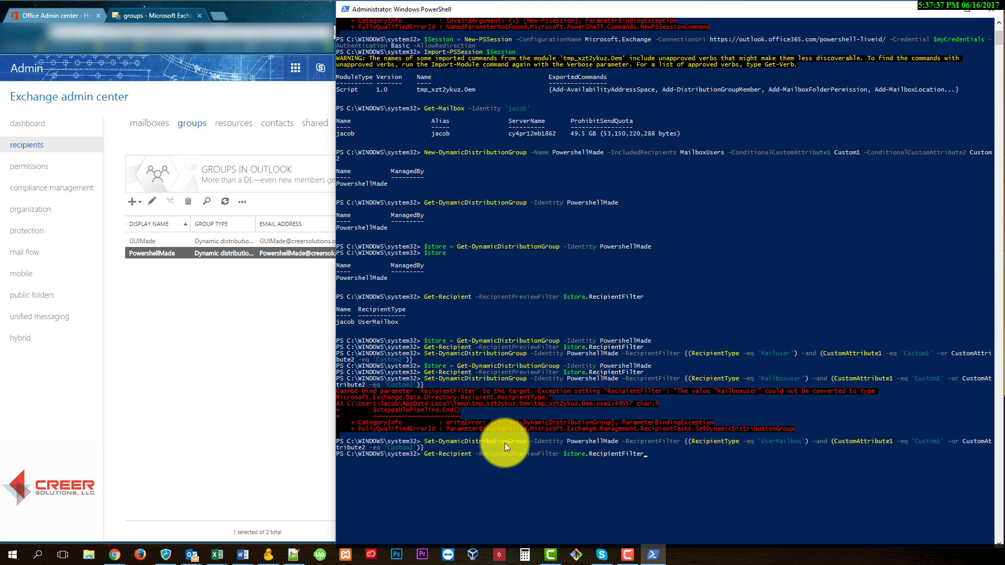
key(Return)
key(Up)
key(Up)
key(Up)
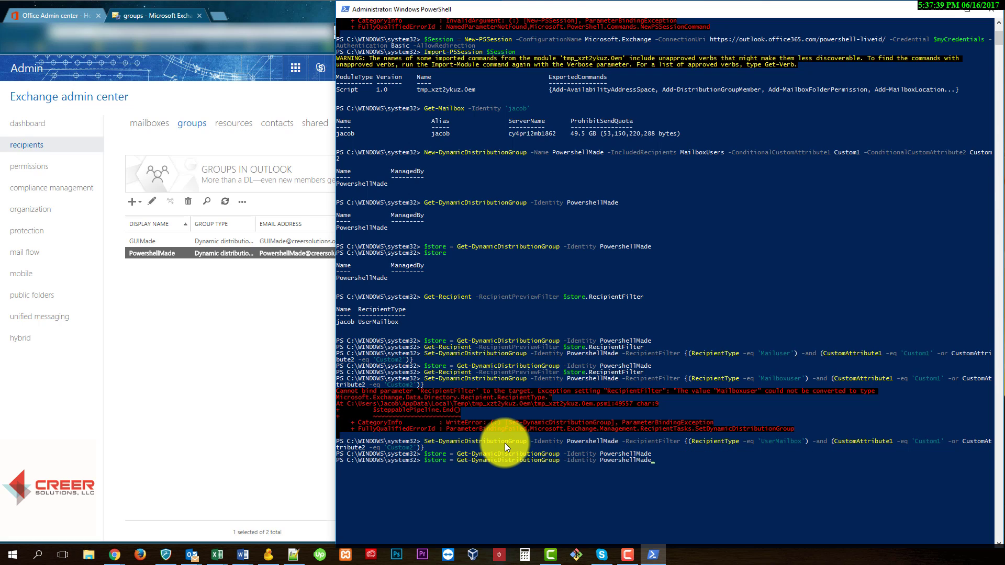
key(Up)
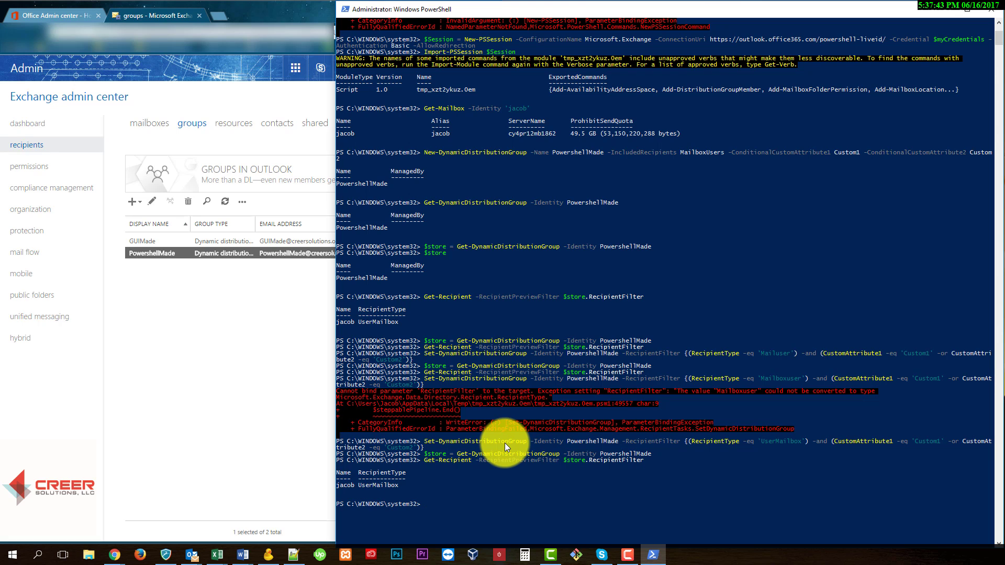
Step: In the Exchange admin center, change custom attribute 1 of the listed user mailbox to Custom1234 and save the mailbox
click(148, 123)
double_click(155, 200)
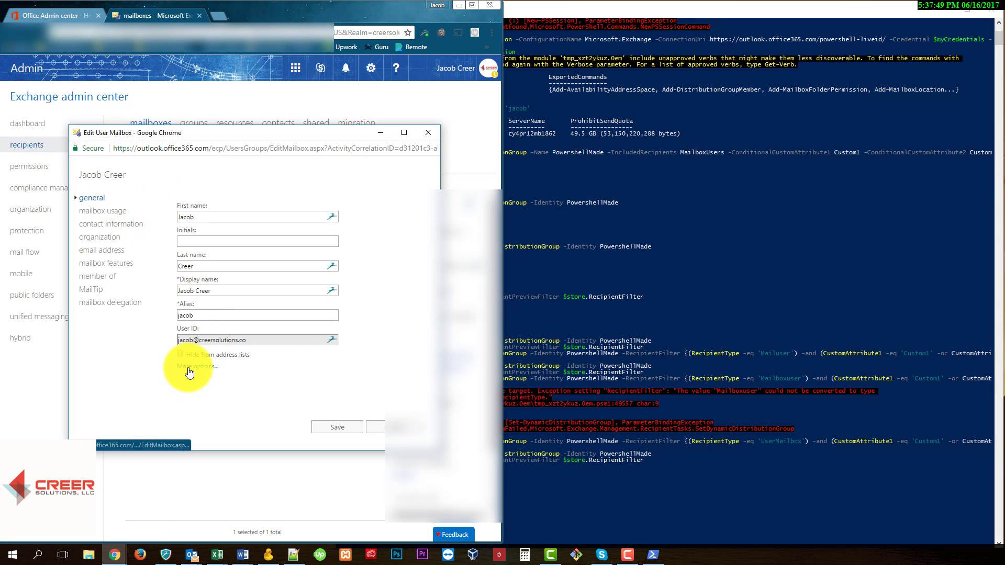
click(193, 366)
scroll(288, 350, down, 1)
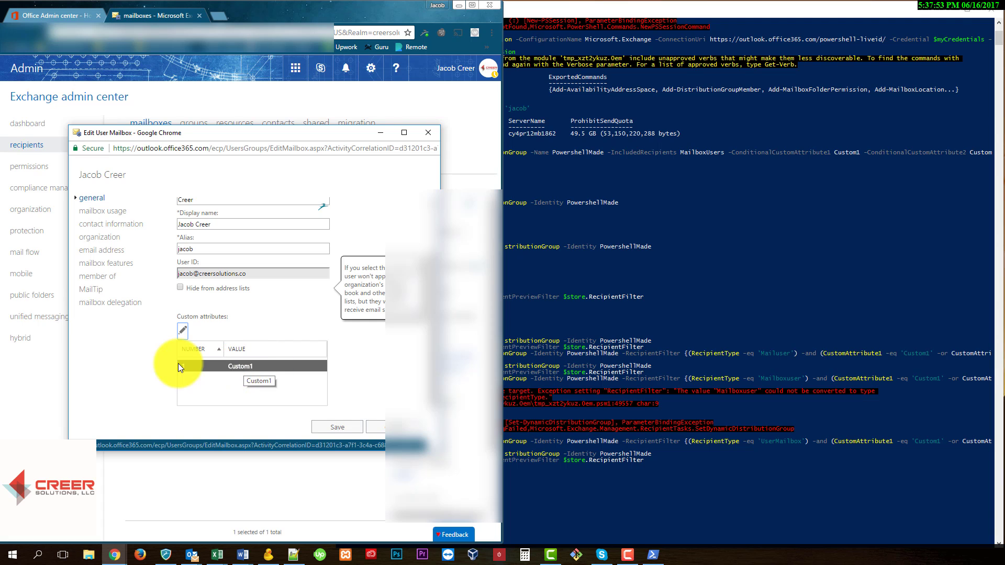
click(183, 331)
text(234)
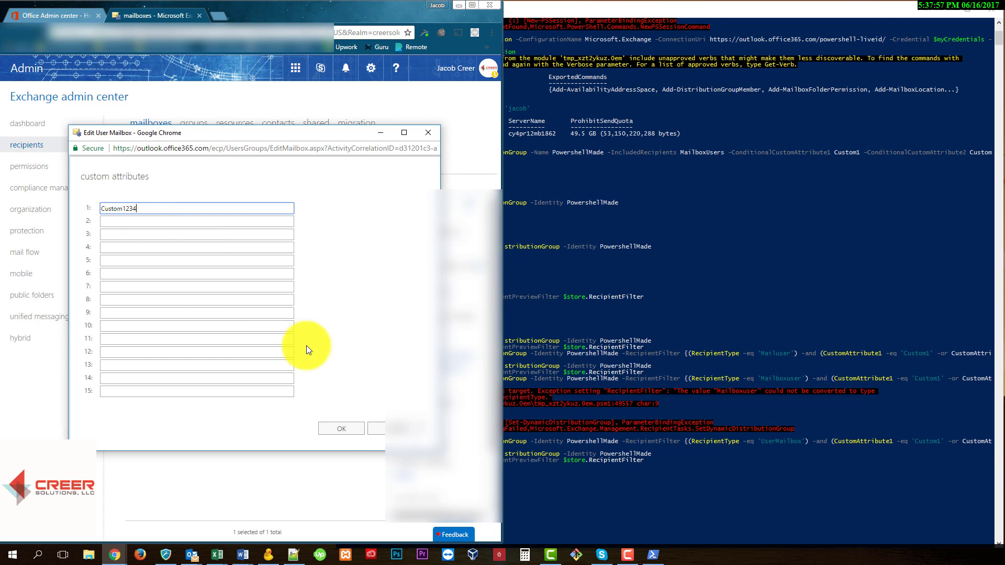
click(341, 429)
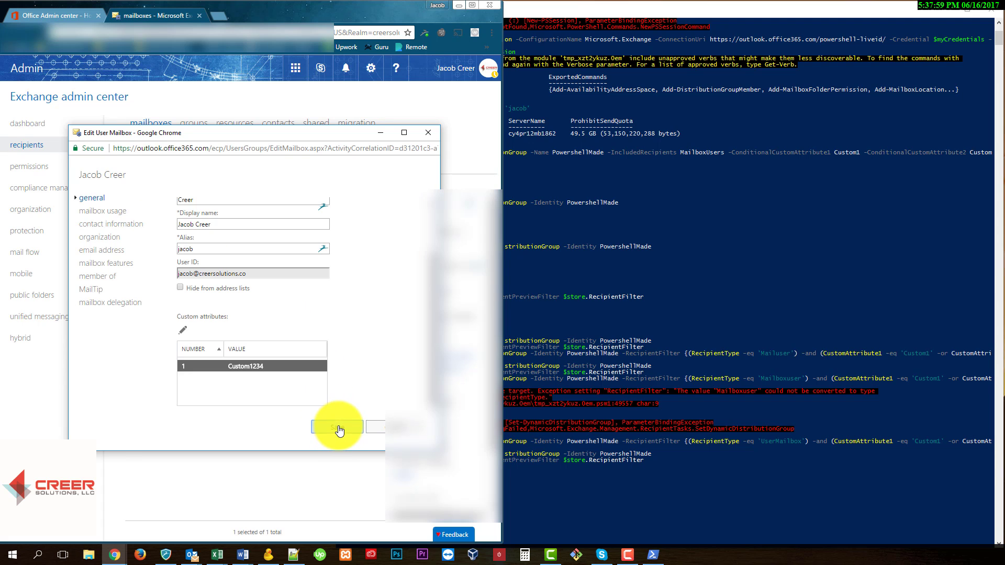
Step: In PowerShell, refresh $store from the PowershellMade group and preview its recipients against the changed custom attribute 1
click(558, 495)
key(Up)
key(Up)
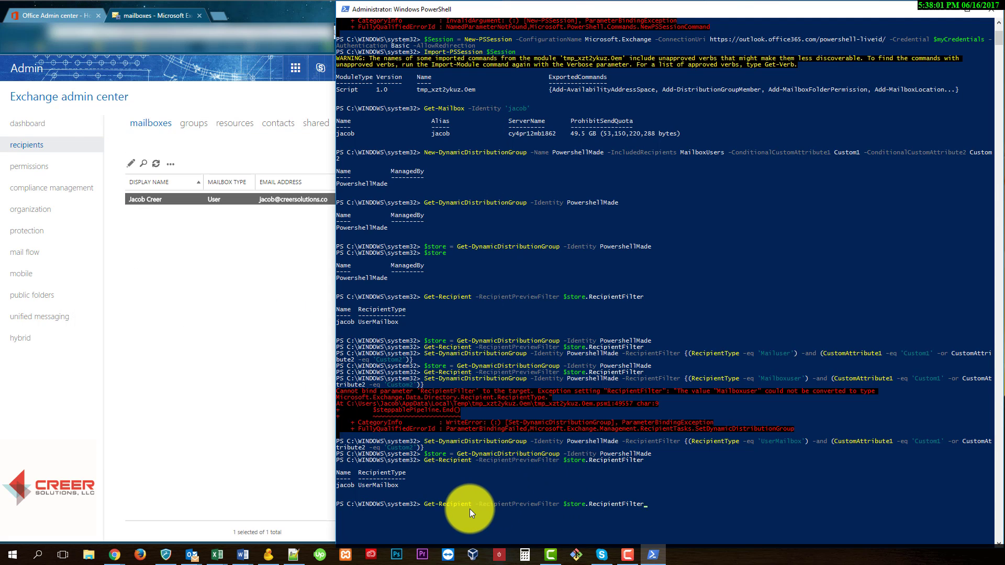
key(Return)
key(Up)
key(Up)
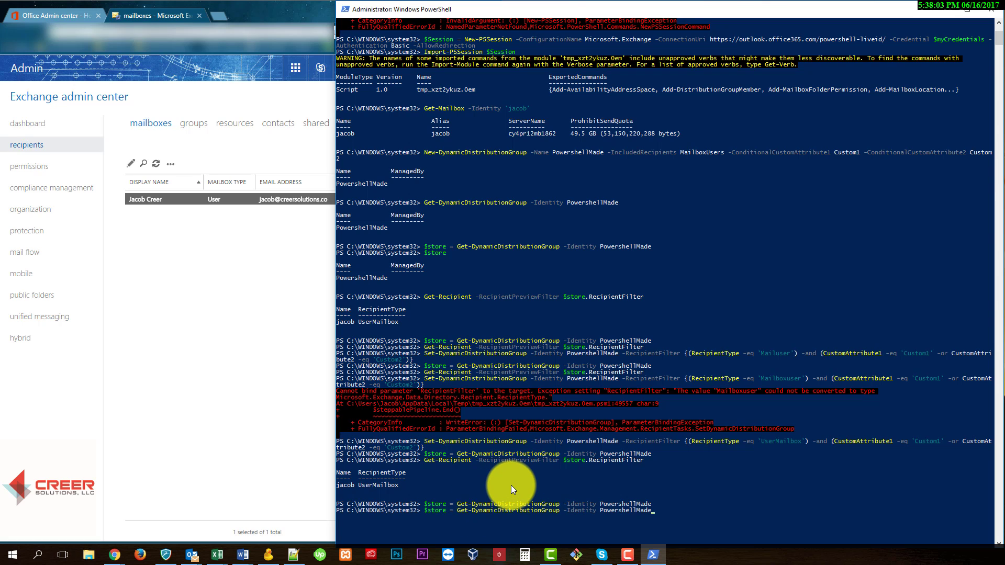
key(Return)
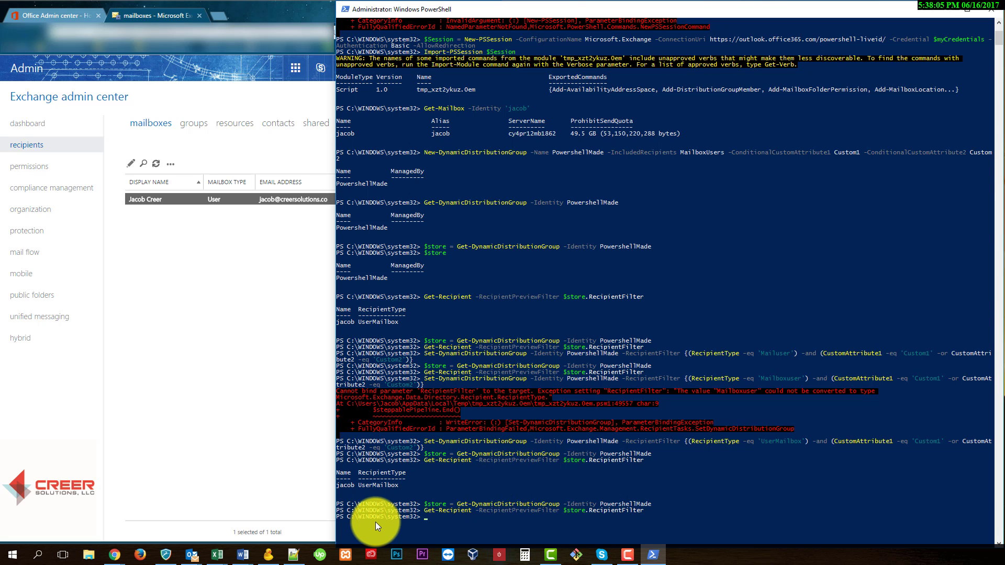
Step: Back in the Exchange admin center, set the user mailbox's custom attribute 2 to Custom2 and save the mailbox
click(200, 306)
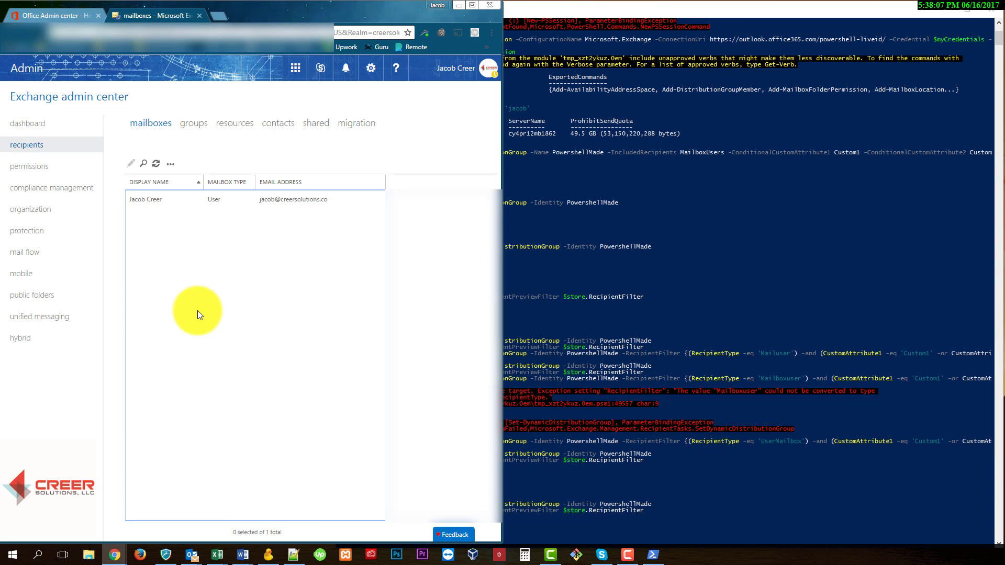
double_click(153, 199)
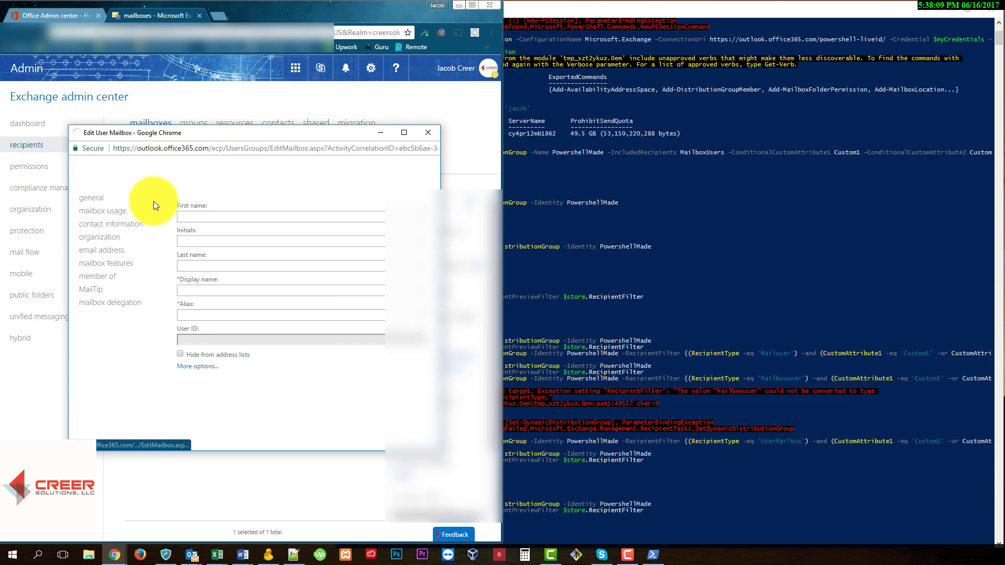
click(197, 369)
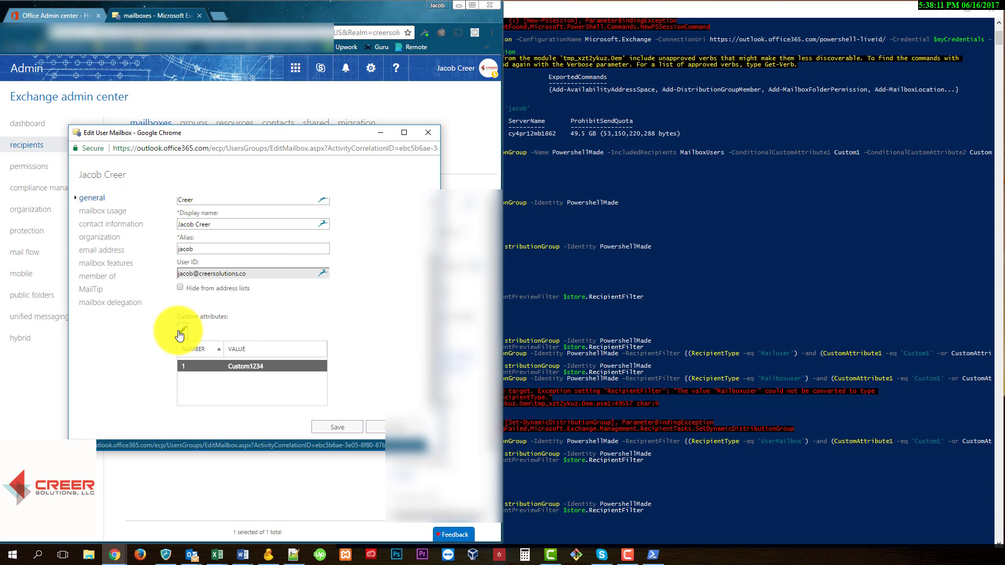
click(129, 220)
text(C)
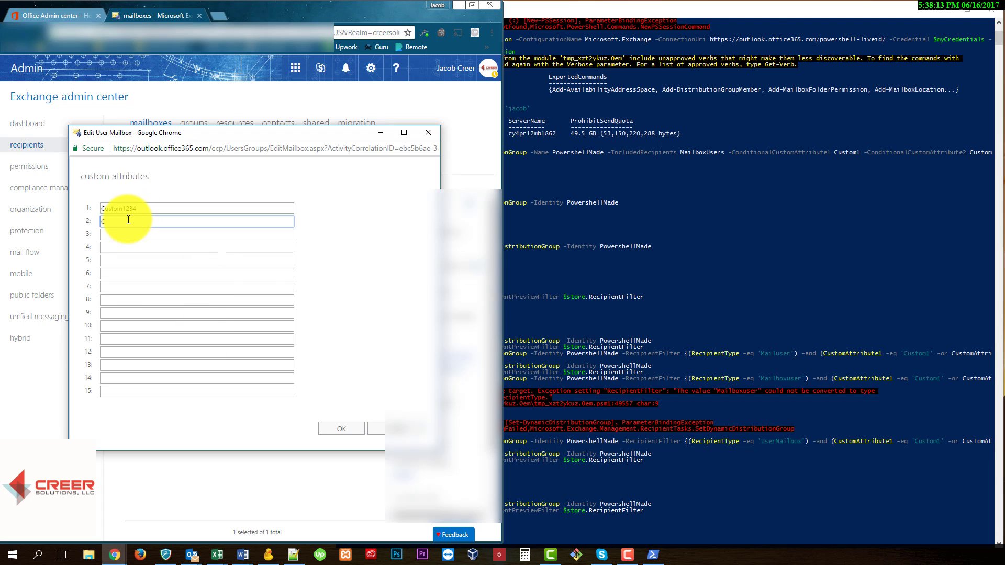
text(ustom2)
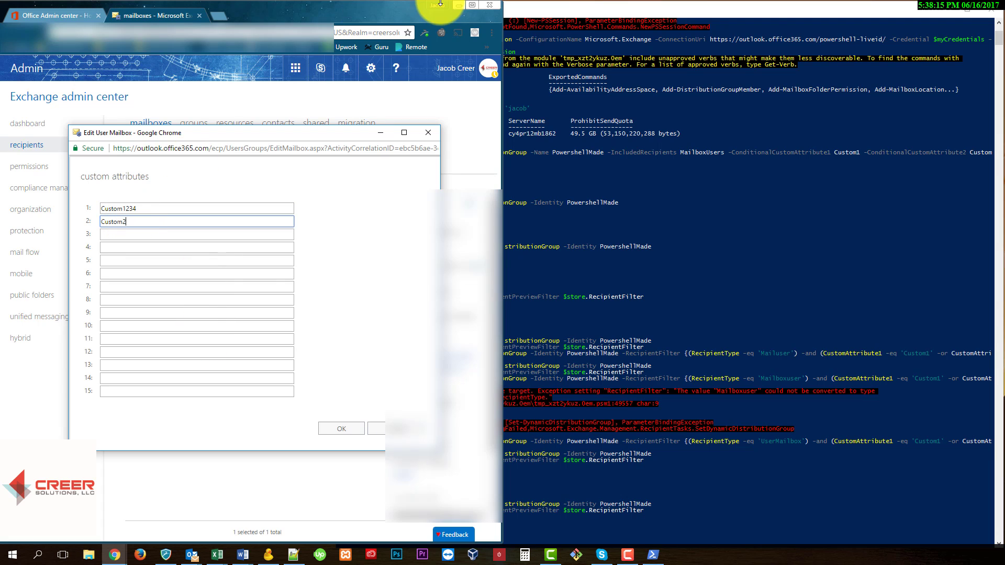
click(342, 428)
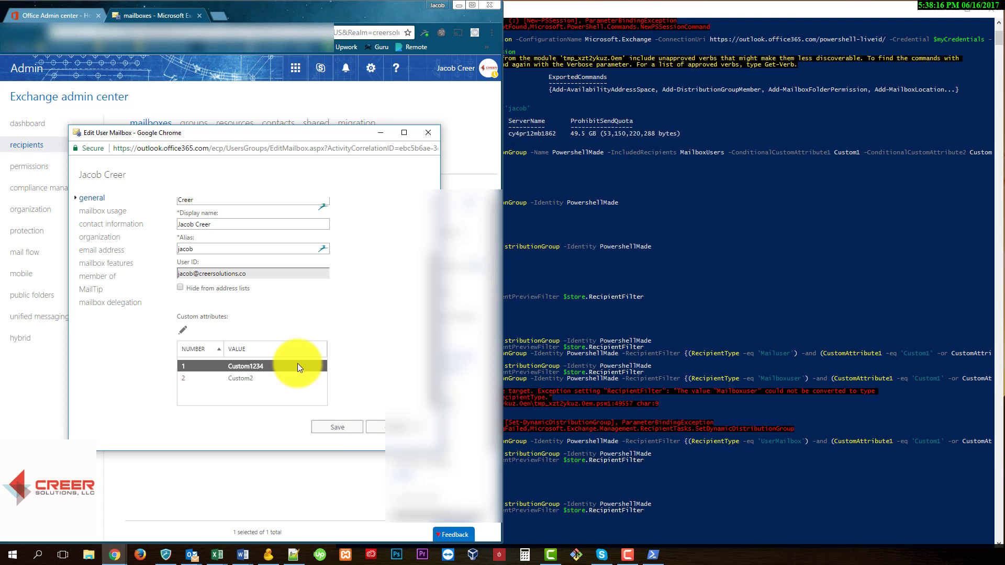
click(335, 428)
Step: Return to PowerShell, reassign $store from PowershellMade, and rerun the Get-Recipient preview to test the custom attribute 2 match
click(513, 539)
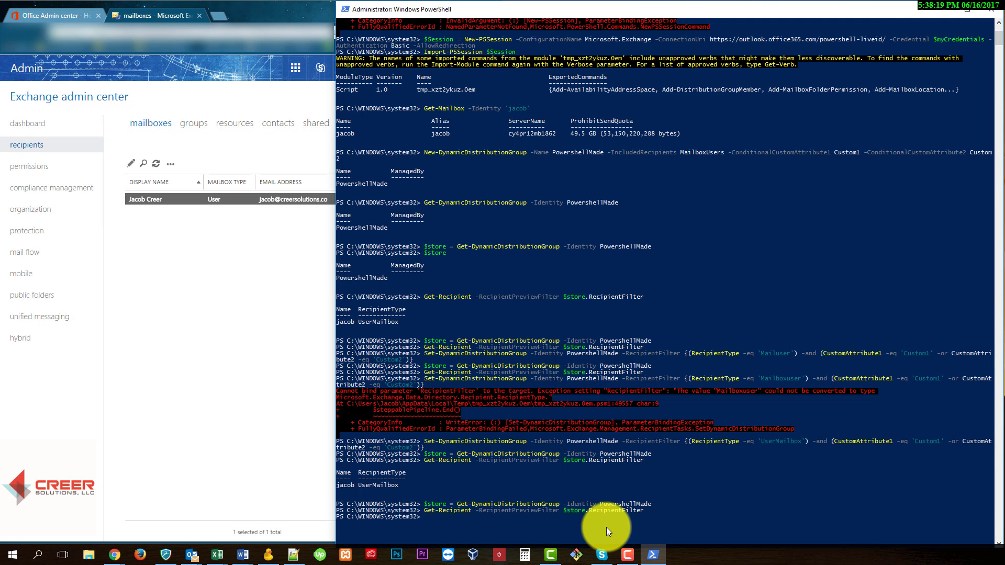
key(Up)
key(Up)
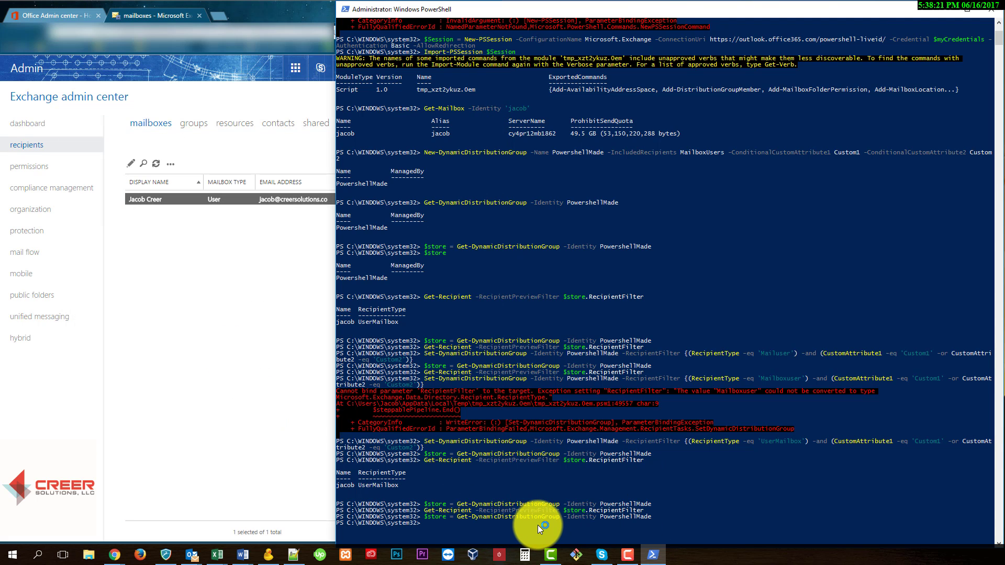
key(Up)
key(Up)
key(Return)
scroll(391, 459, down, 3)
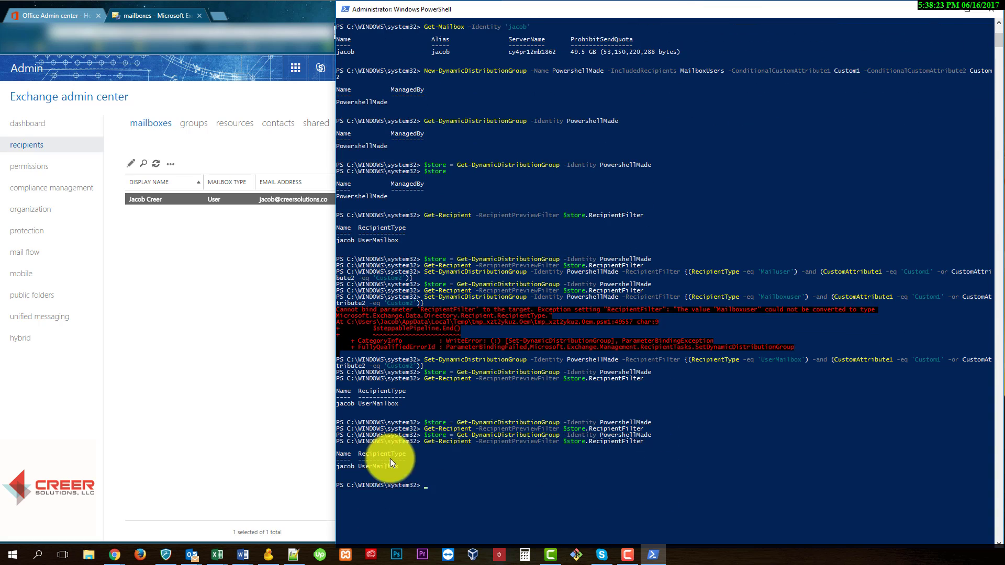